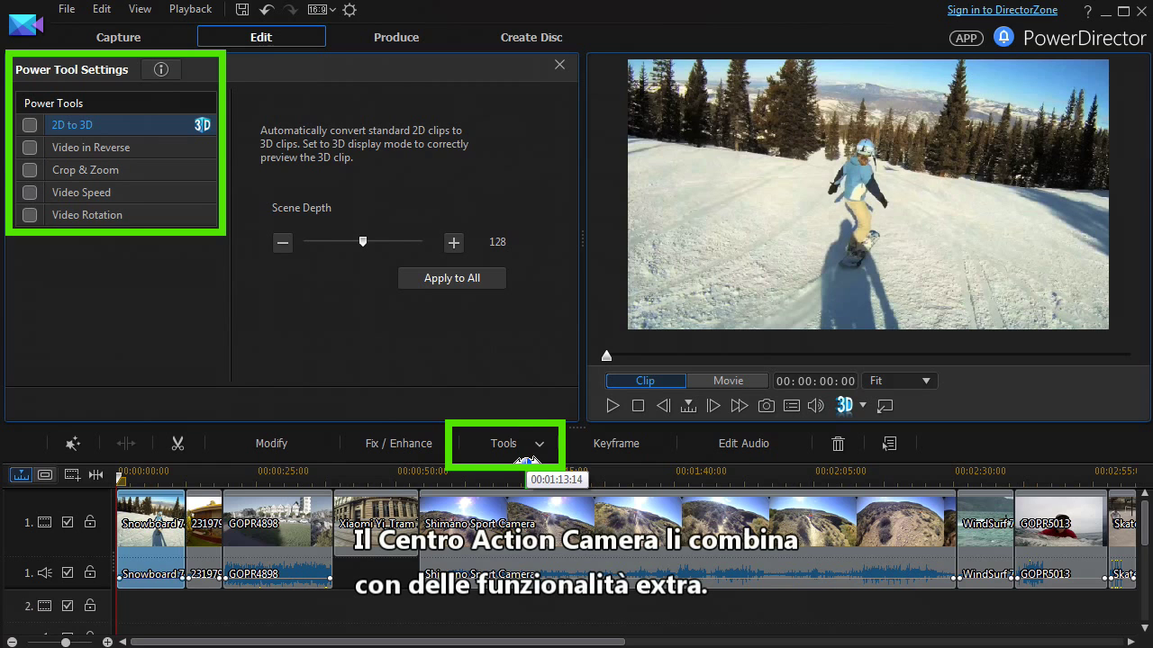
# Close the Power Tool settings and open the timeline's first Snowboard clip in the Action Camera Center.
pyautogui.click(559, 65)
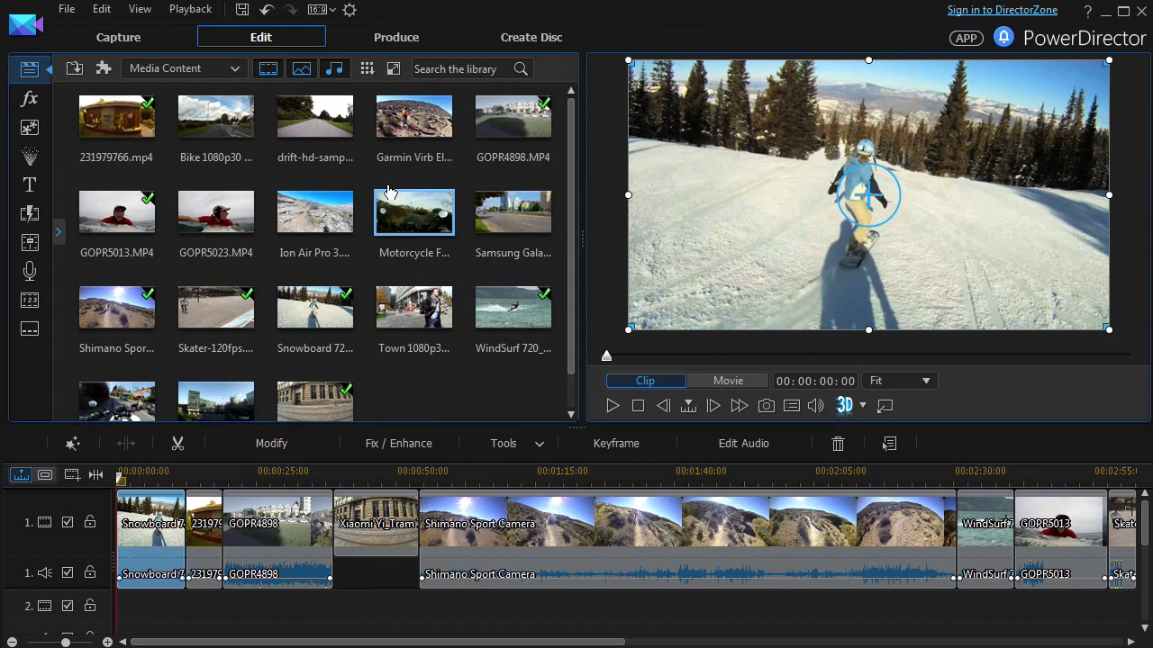
pyautogui.click(210, 132)
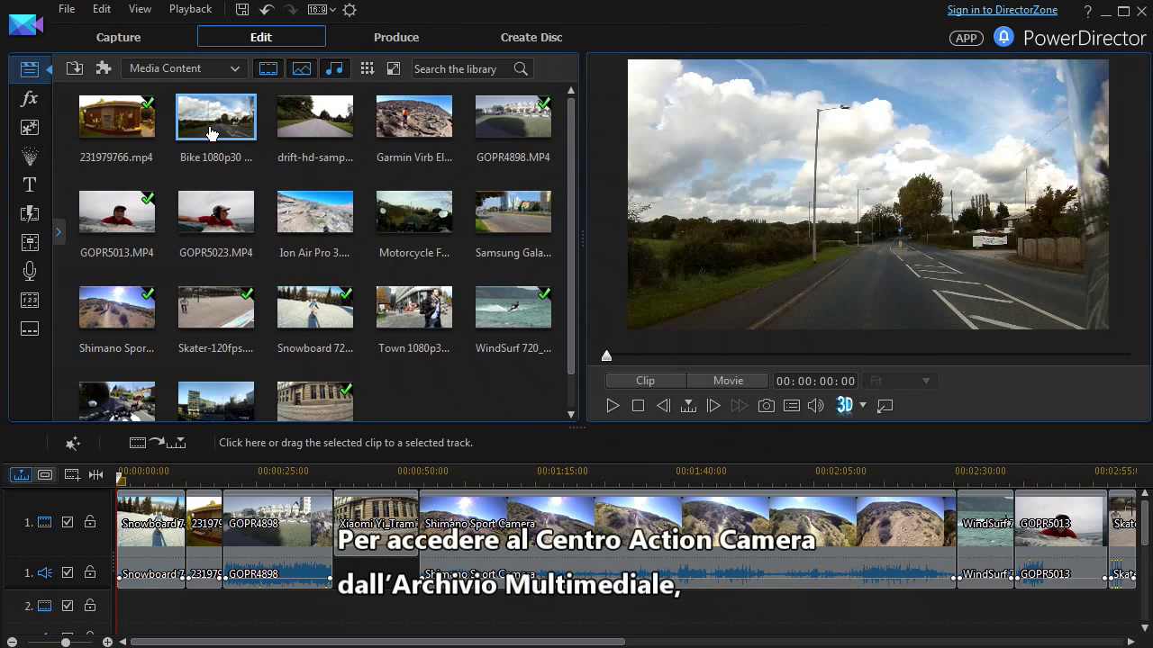
pyautogui.click(104, 69)
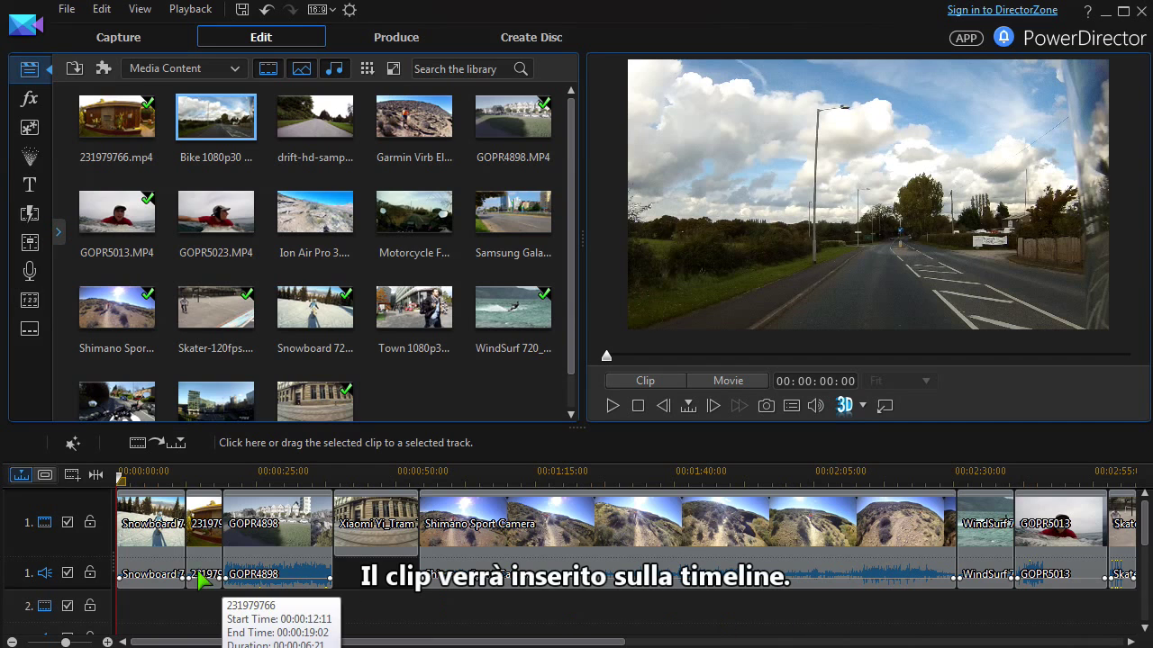
pyautogui.click(168, 536)
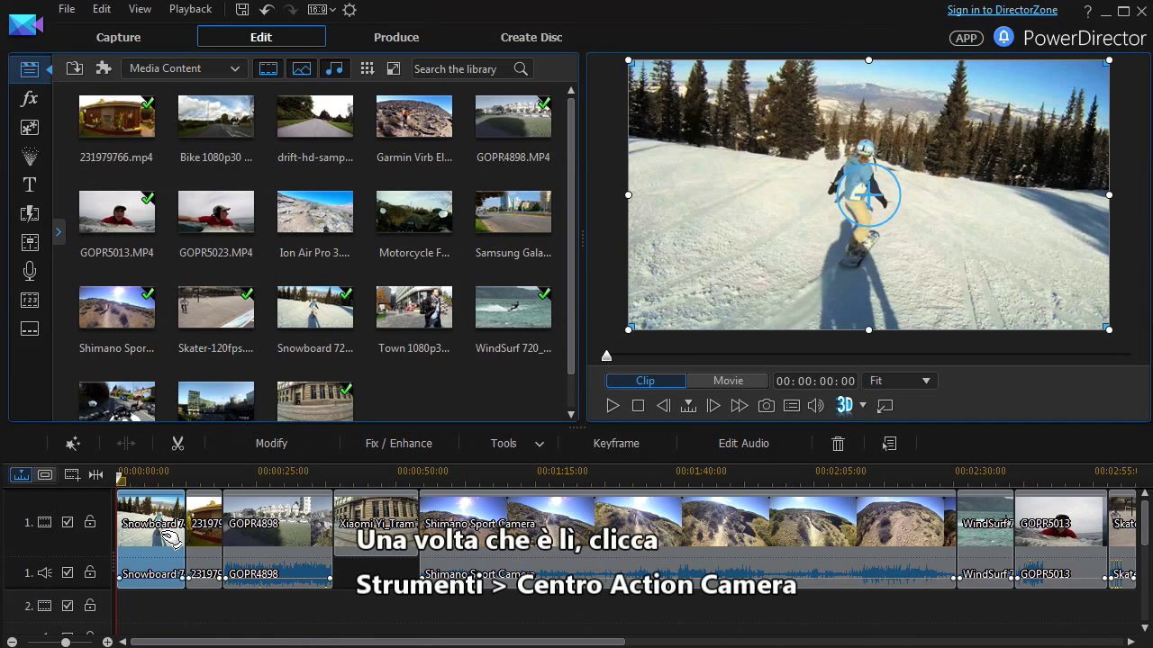
pyautogui.click(538, 444)
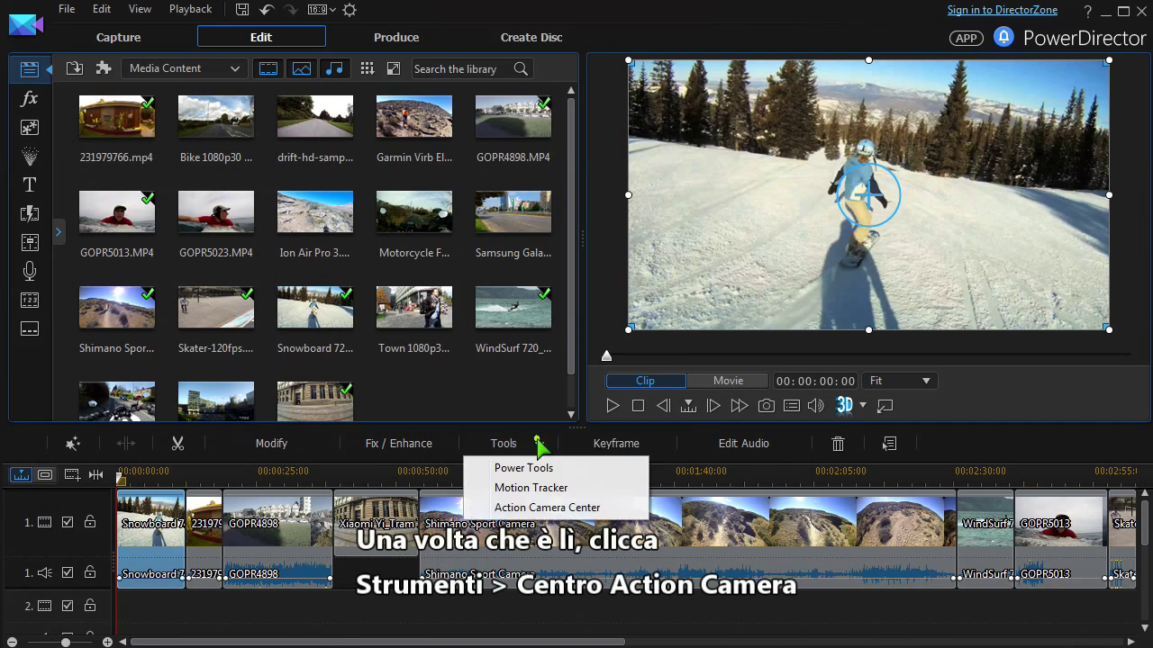
pyautogui.click(536, 507)
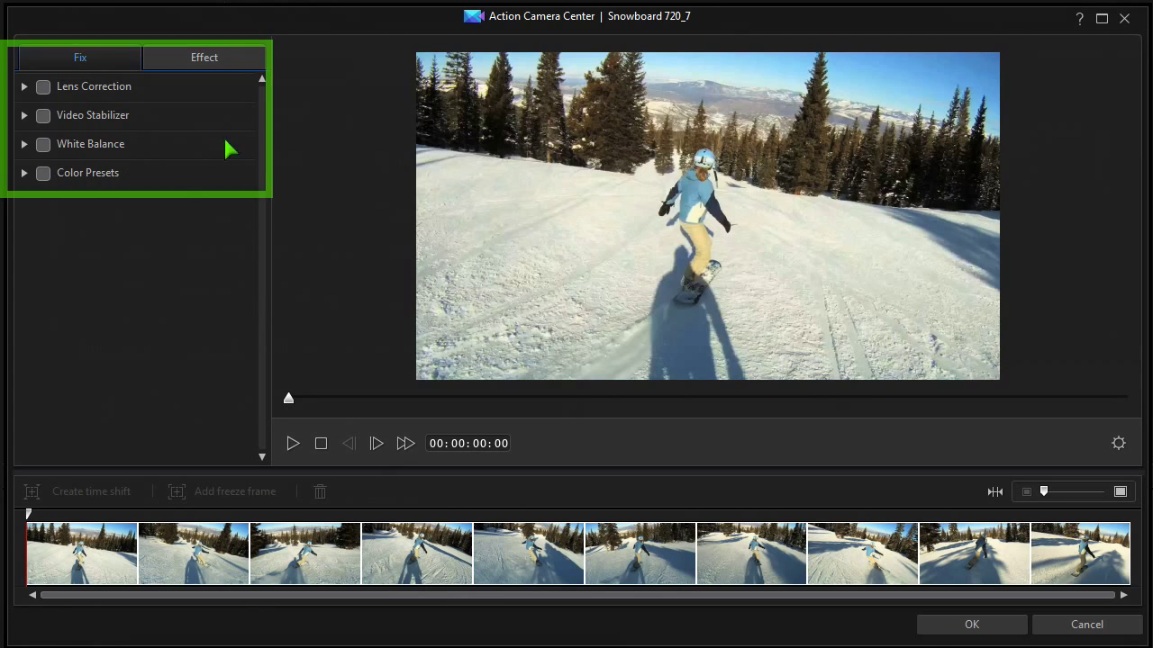
# Examine the Replay and Speed and Freeze Frame effect options offered for the Snowboard clip.
pyautogui.click(238, 58)
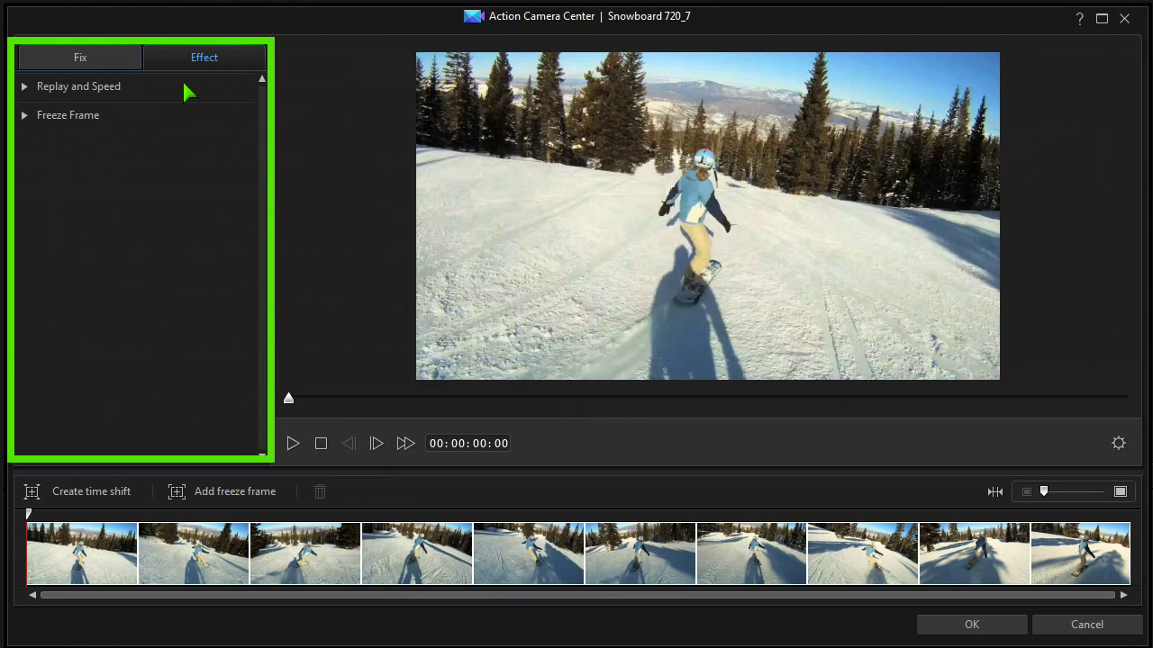
pyautogui.click(24, 87)
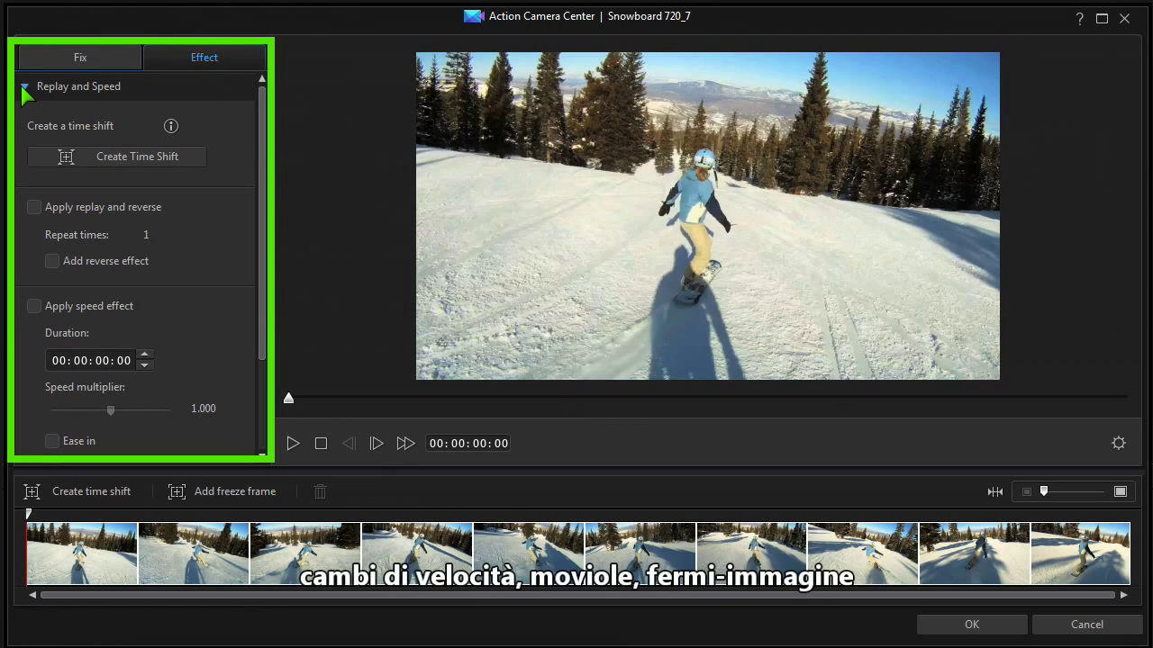
pyautogui.click(22, 86)
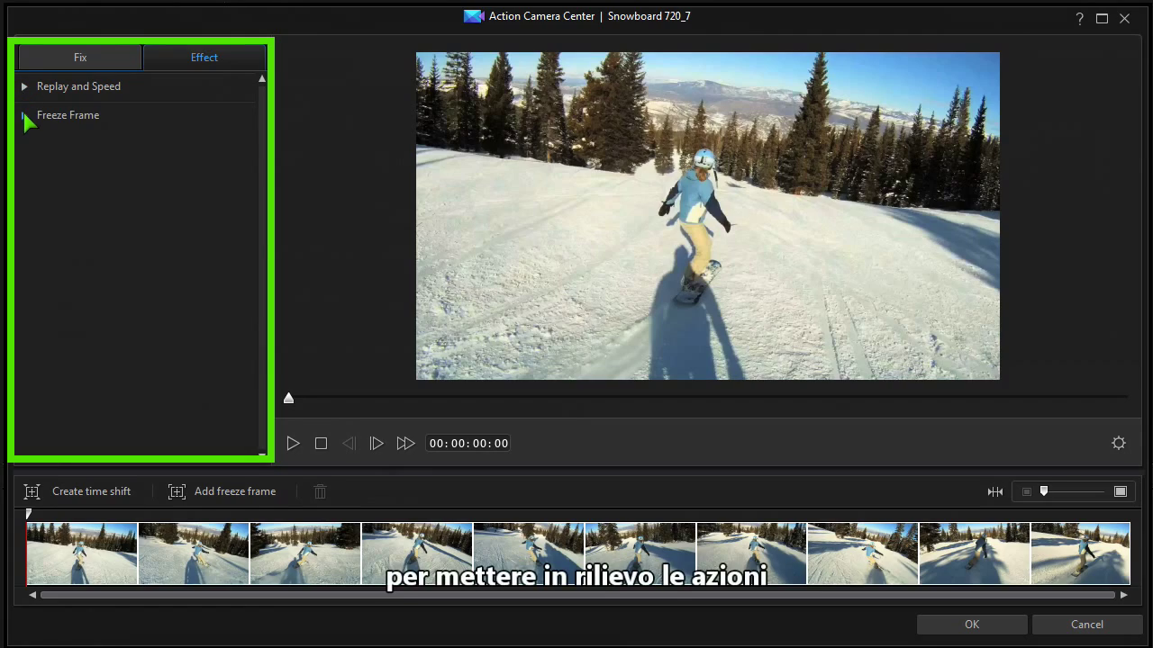
pyautogui.click(25, 115)
pyautogui.click(25, 116)
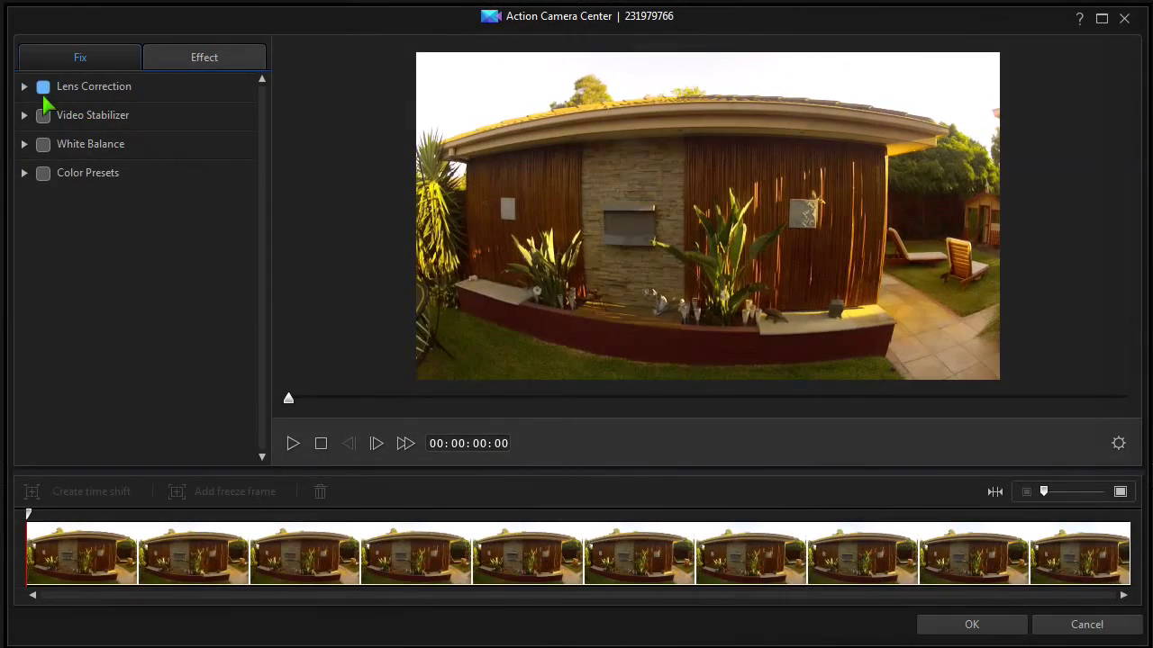
# Enable lens correction on clip 231979766 with maker GoPro and model GoPro HERO3, and slightly lower the fisheye distortion.
pyautogui.click(42, 88)
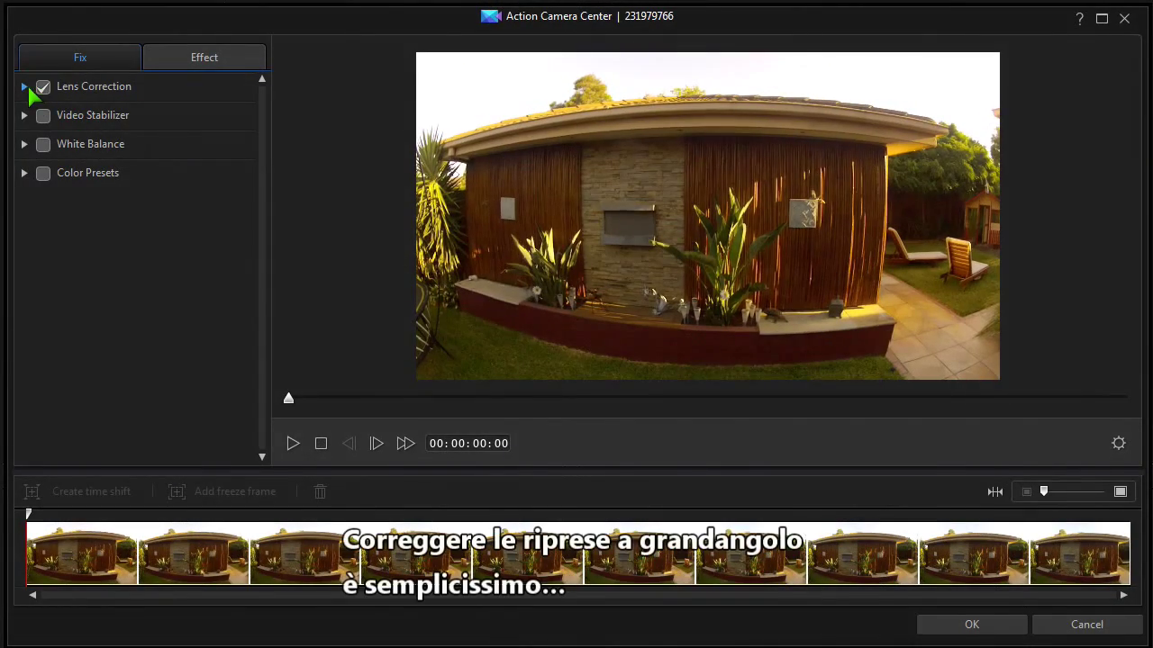
pyautogui.click(24, 86)
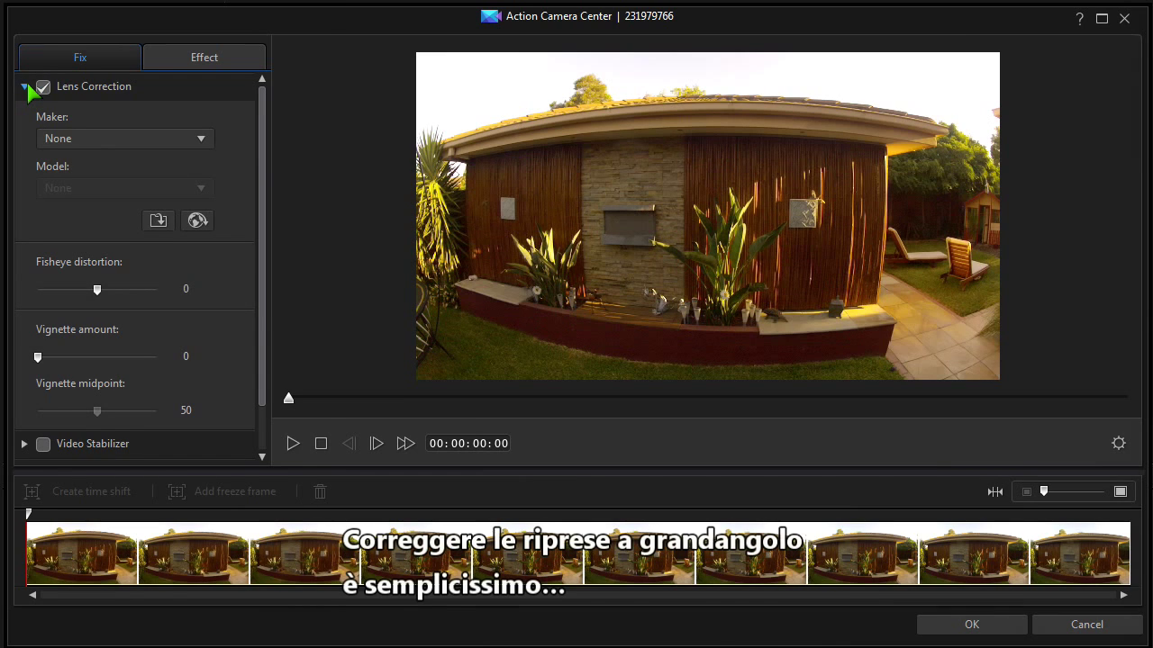
pyautogui.click(201, 138)
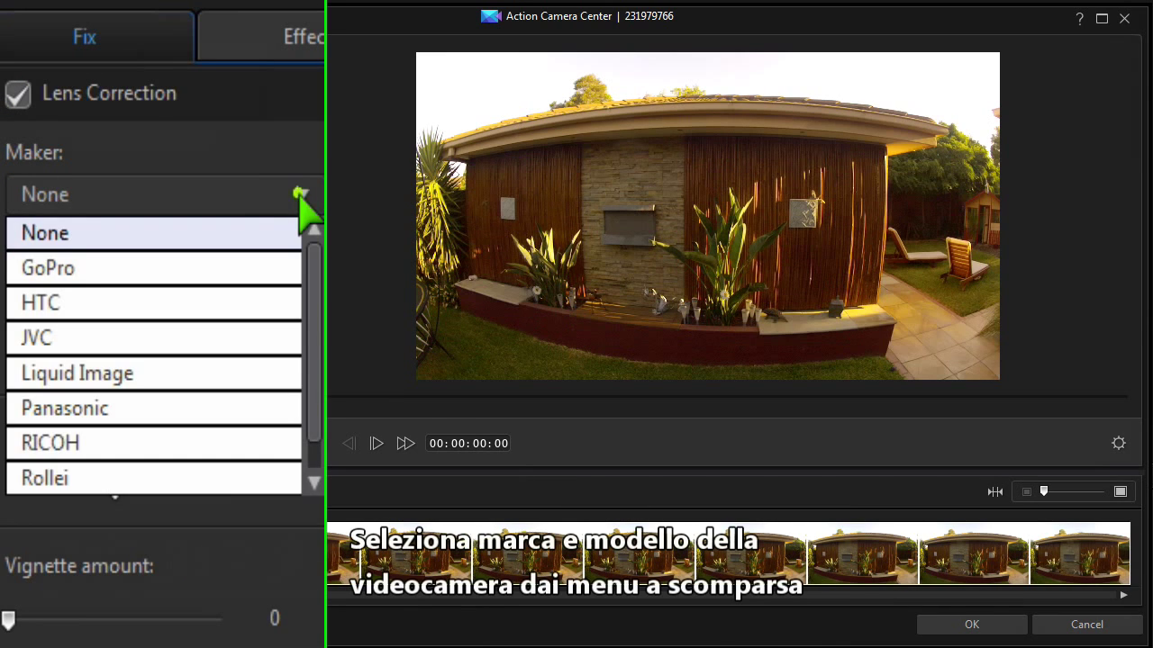
pyautogui.click(91, 266)
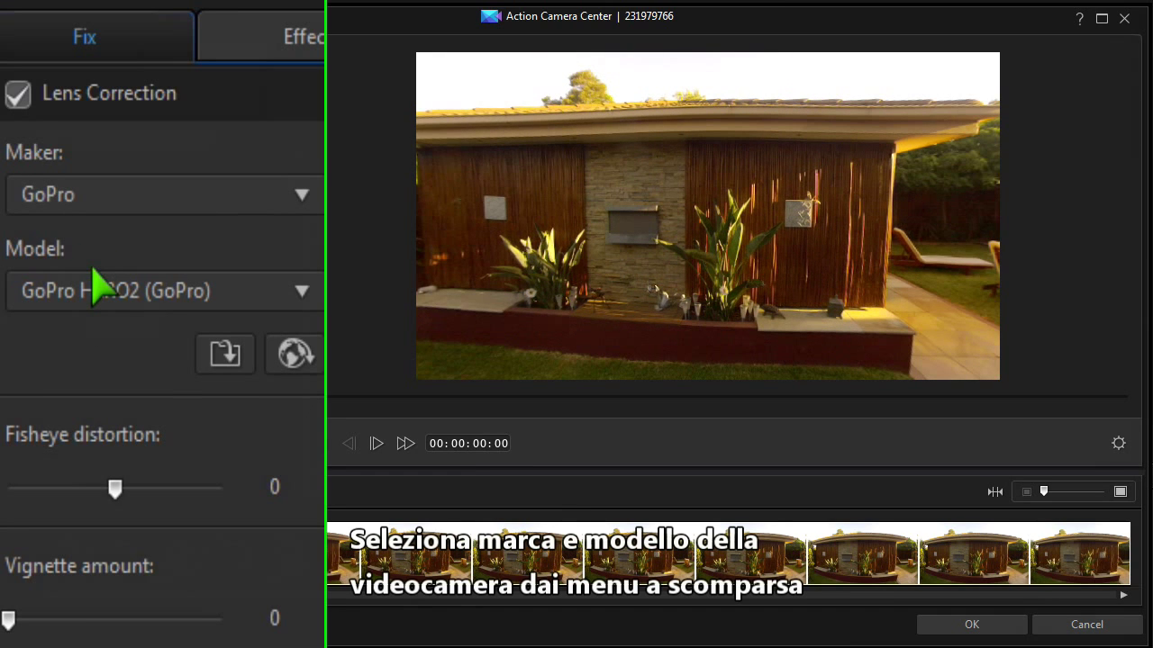
pyautogui.click(303, 291)
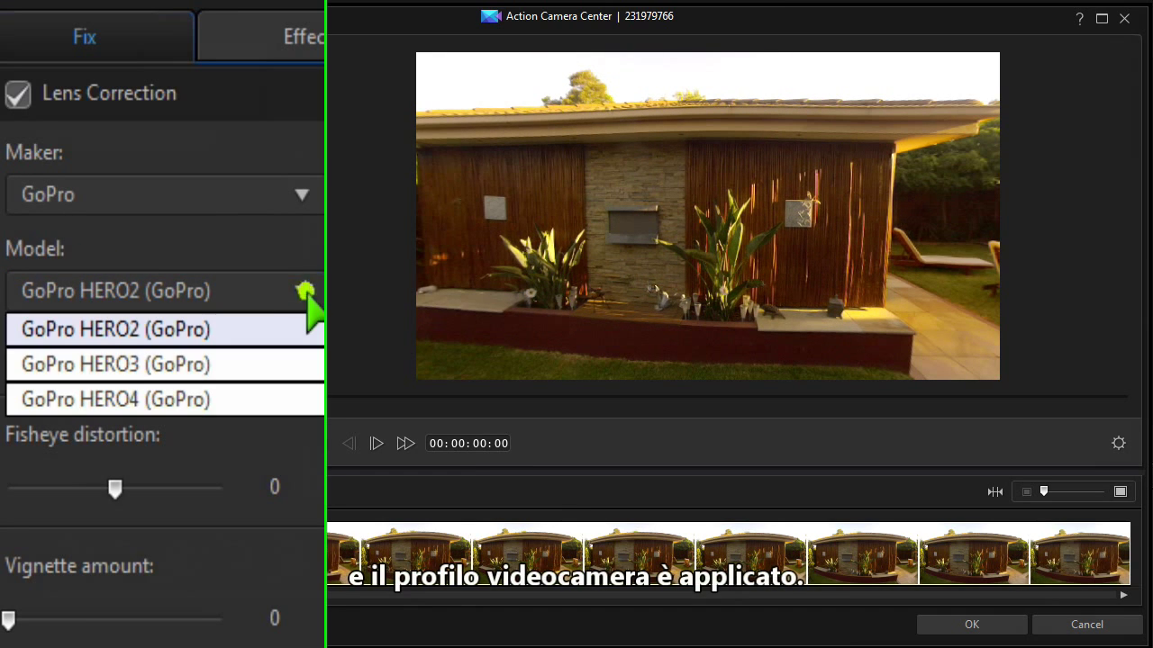
pyautogui.click(120, 365)
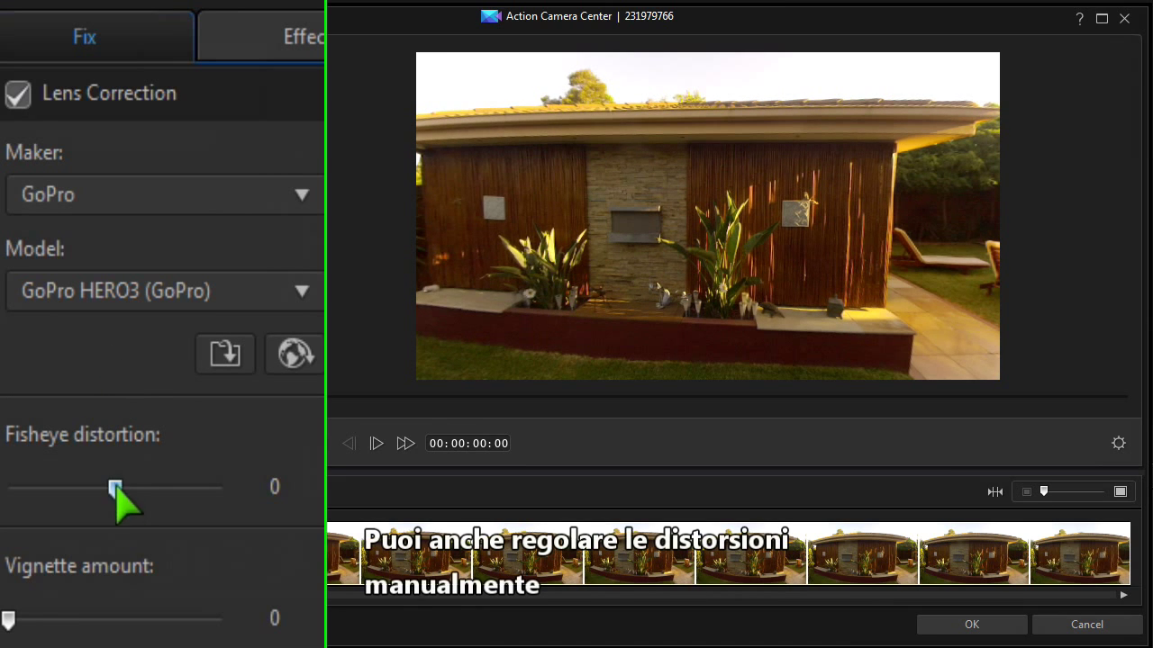
pyautogui.moveTo(114, 489)
pyautogui.mouseDown()
pyautogui.moveTo(47, 489)
pyautogui.moveTo(104, 489)
pyautogui.mouseUp()
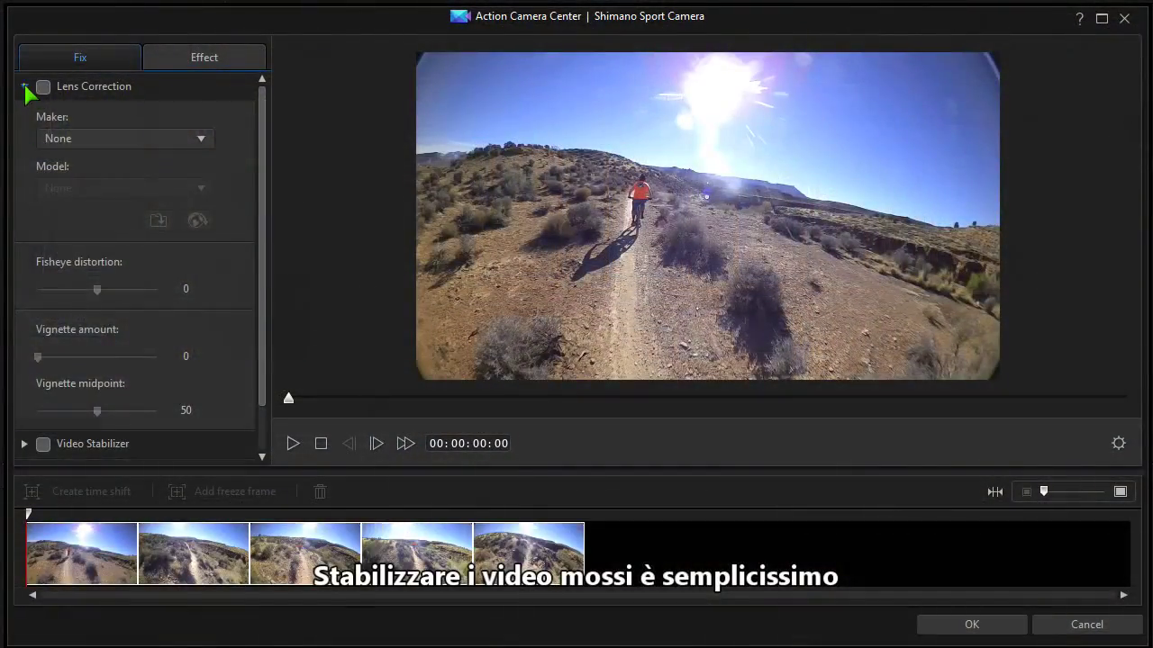
# Enable the Video Stabilizer on the Shimano Sport Camera clip with strength 57 and the enhanced stabilizer.
pyautogui.click(24, 86)
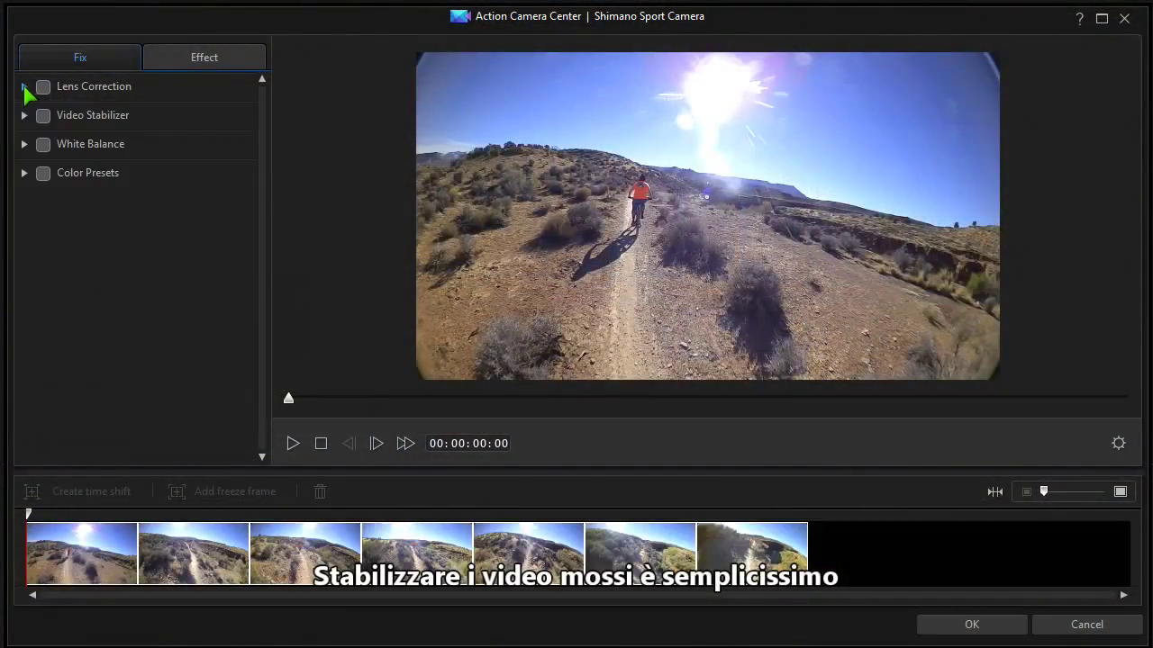
pyautogui.click(43, 116)
pyautogui.click(24, 115)
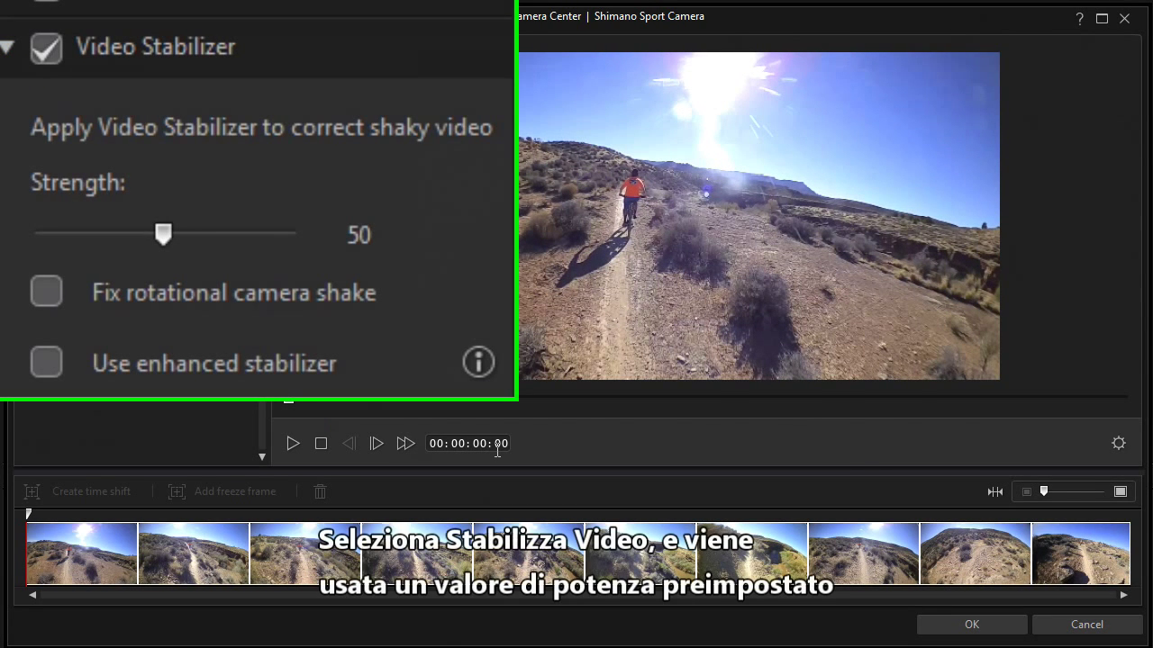
pyautogui.click(46, 47)
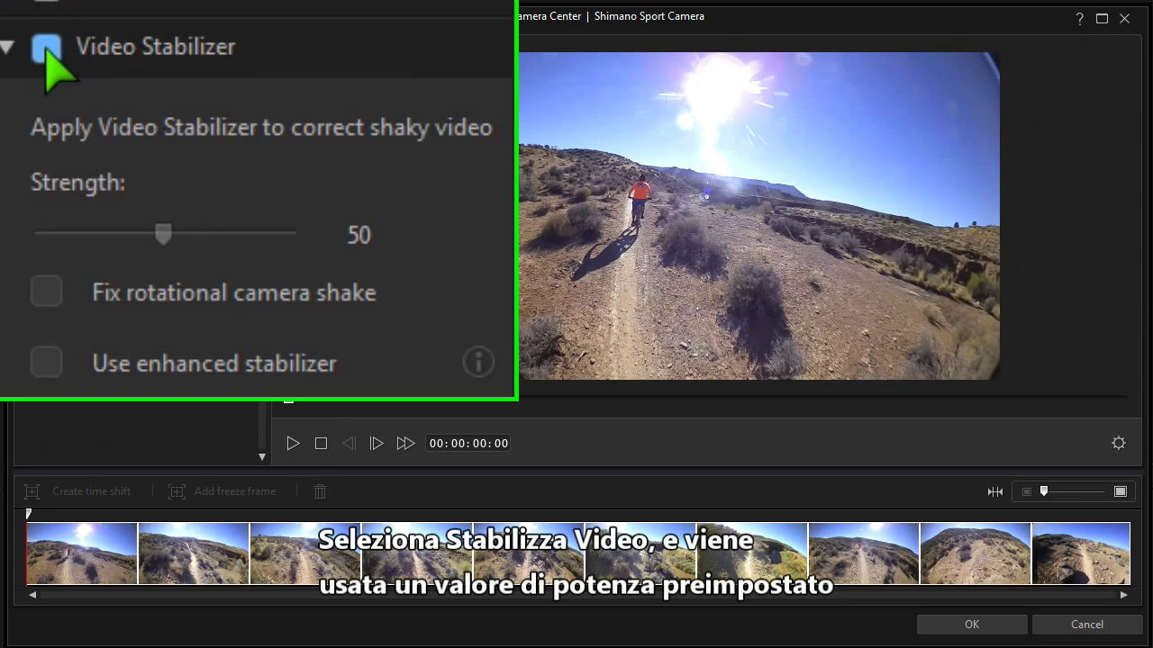
pyautogui.click(46, 48)
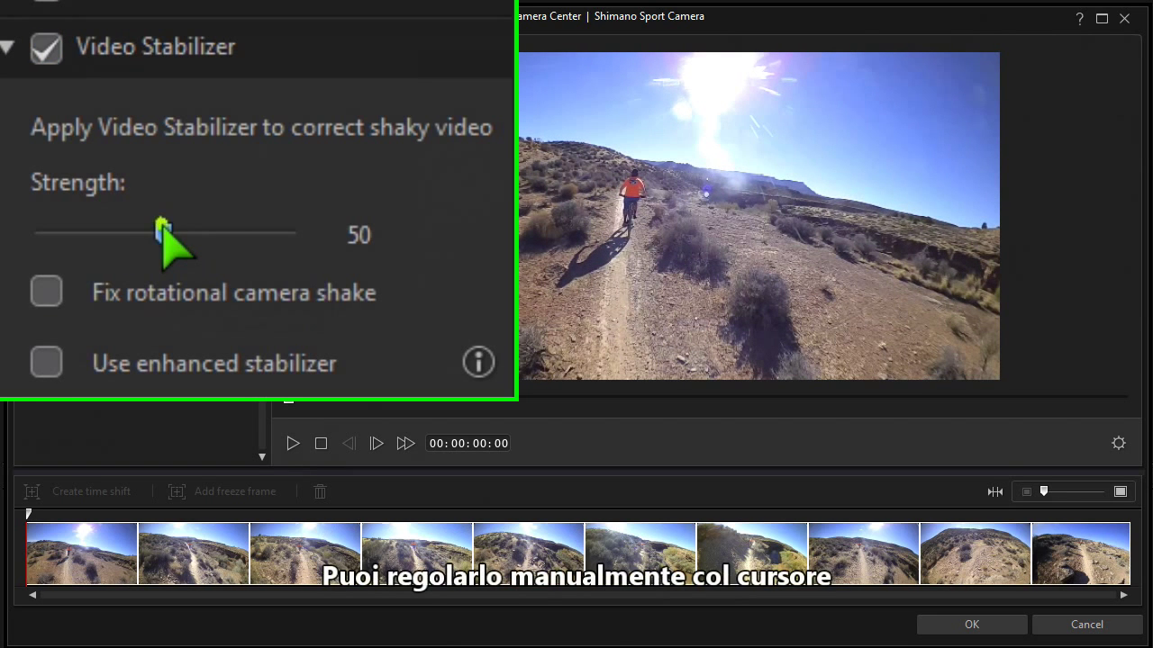
pyautogui.moveTo(162, 226); pyautogui.dragTo(181, 230)
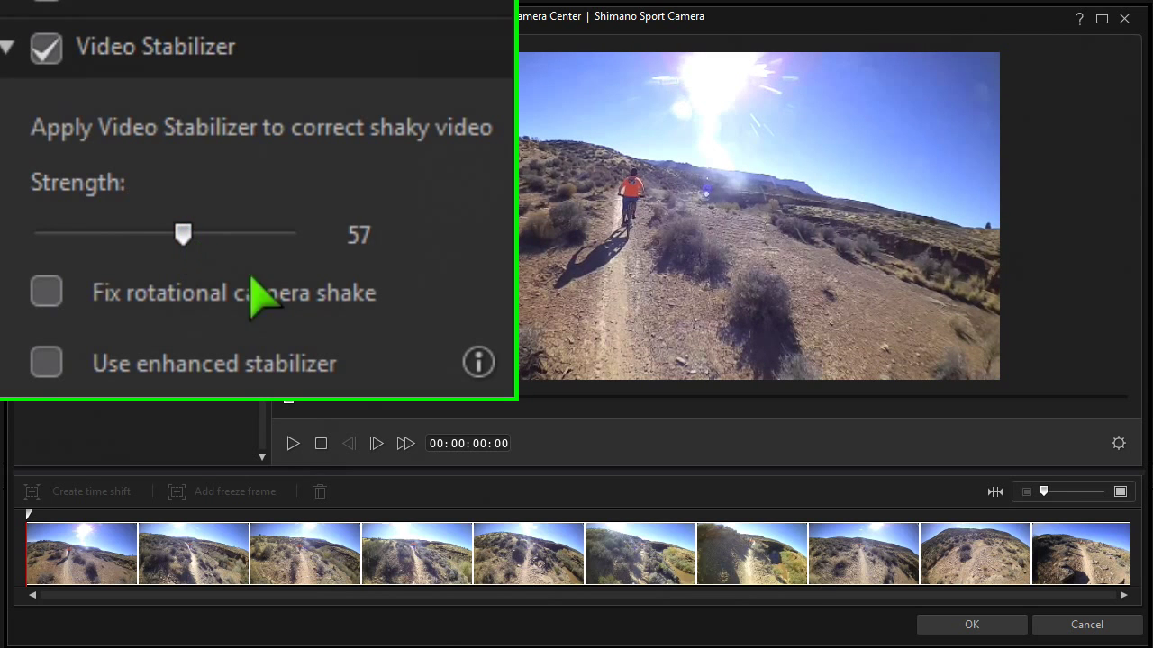
pyautogui.click(45, 362)
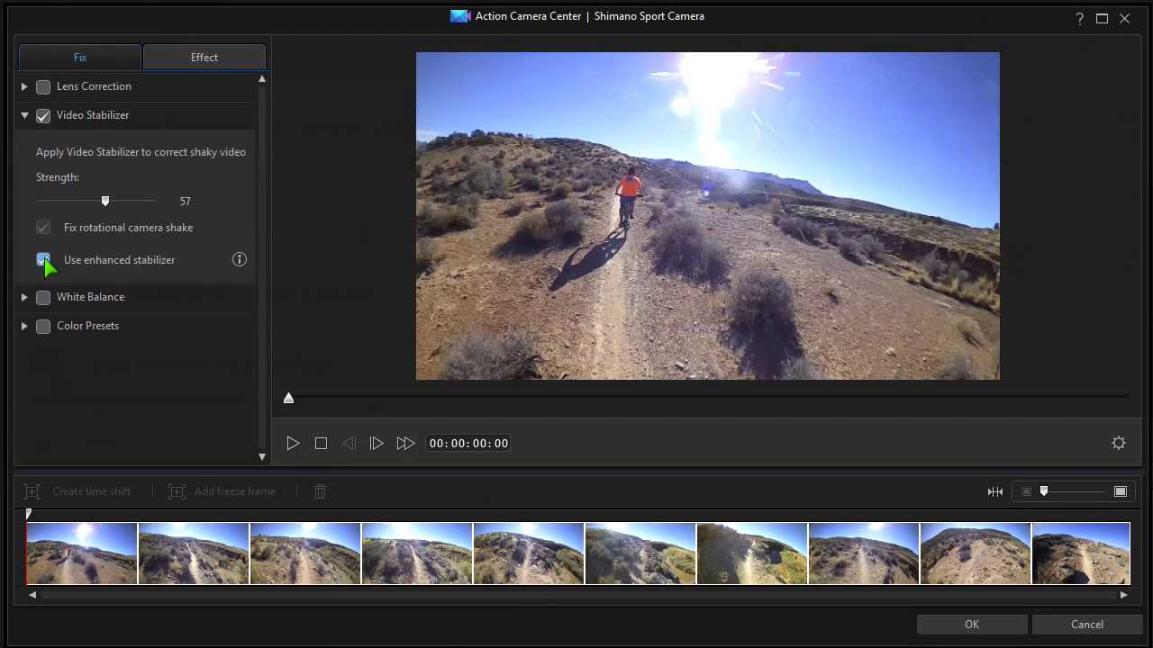
# Examine the White Balance and Color Presets options available for correcting the clip's colors.
pyautogui.click(27, 301)
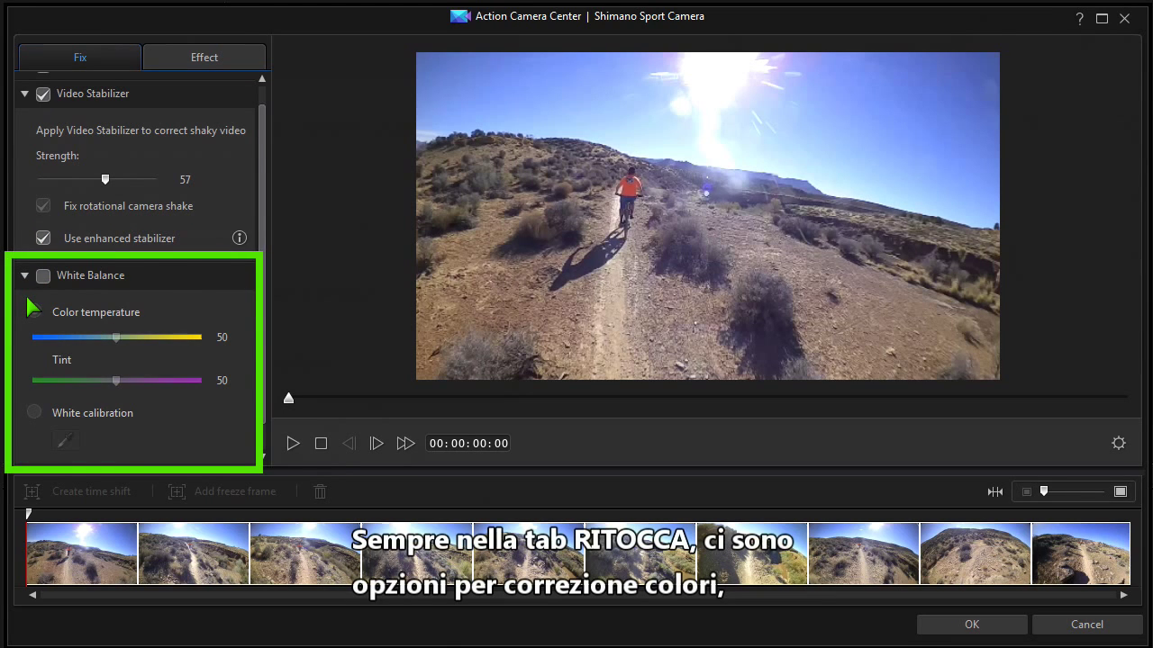
pyautogui.click(25, 286)
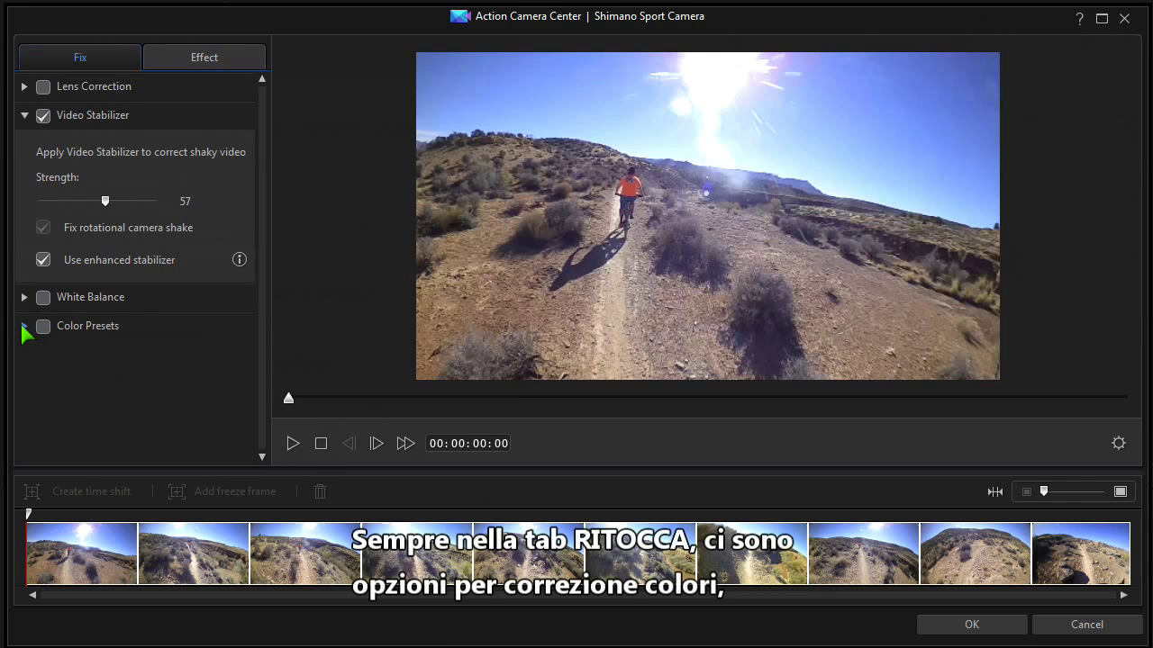
pyautogui.click(23, 326)
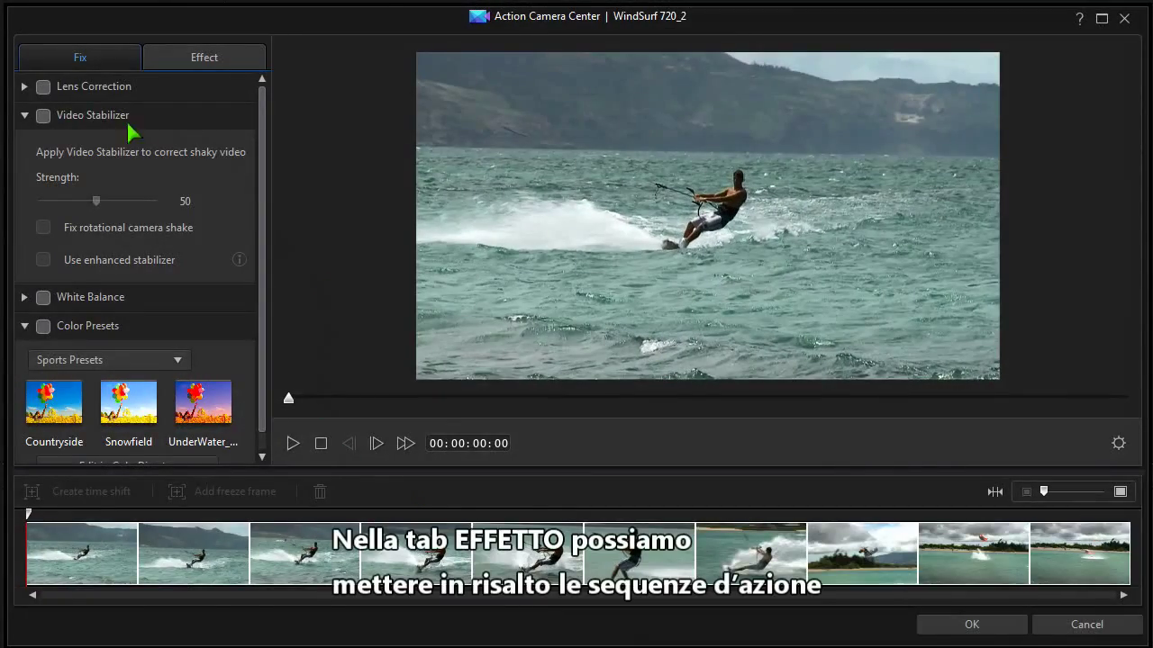
# Show the Replay and Speed effects for the WindSurf 720_2 clip and play it through the jump.
pyautogui.click(203, 58)
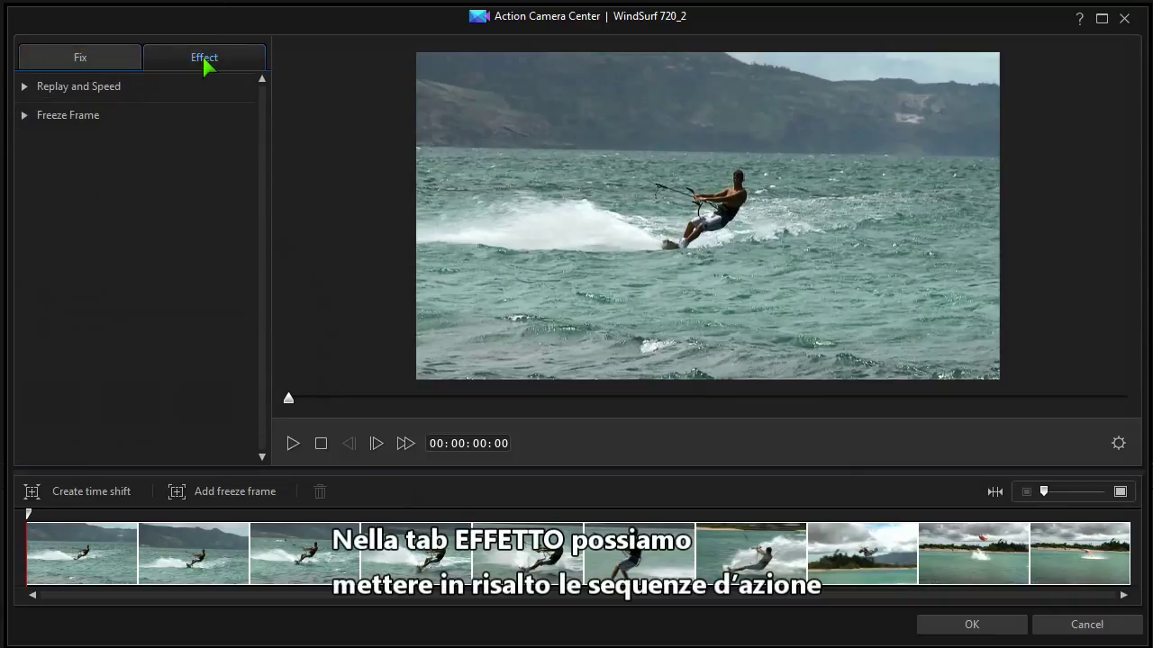
pyautogui.click(25, 87)
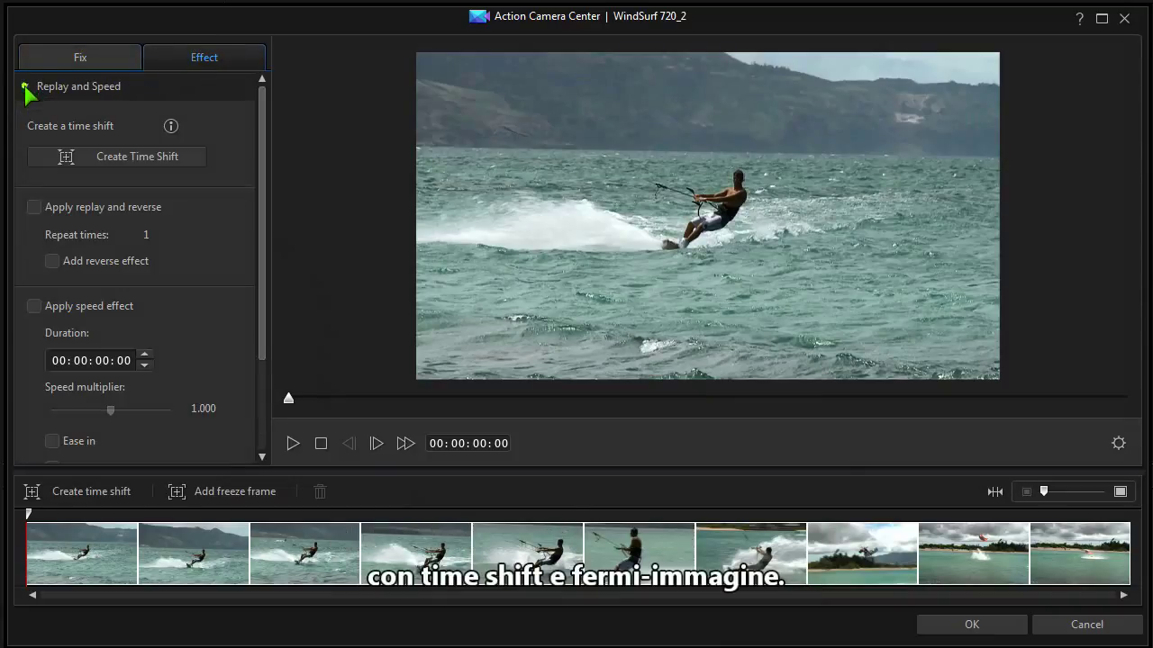
pyautogui.click(292, 443)
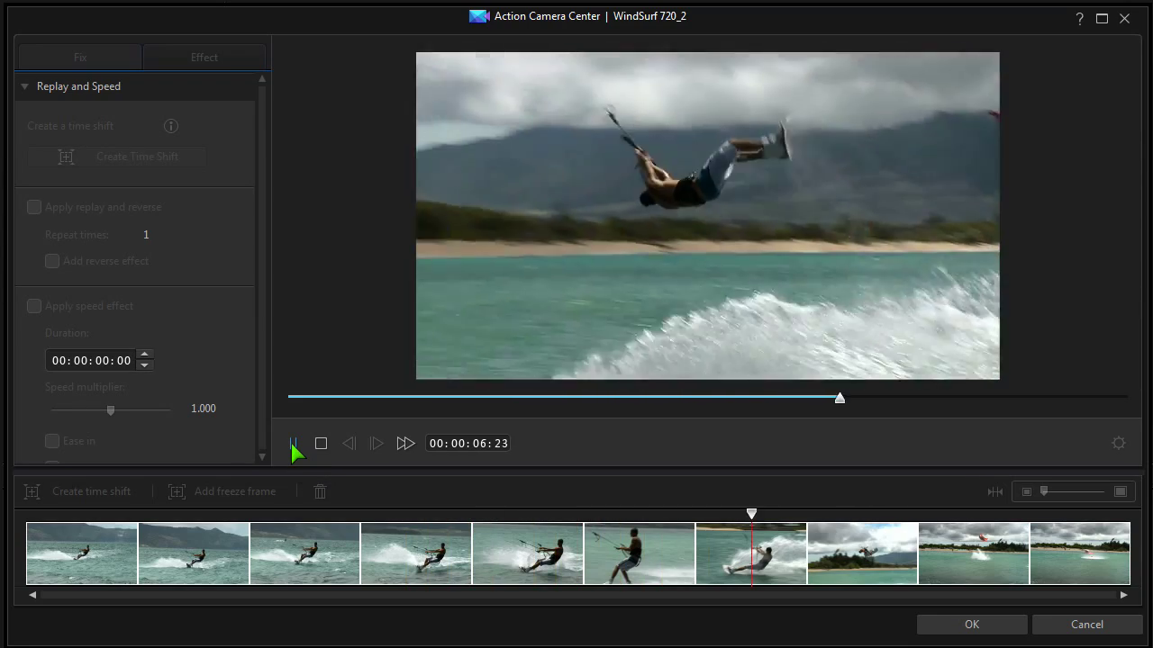
pyautogui.click(291, 443)
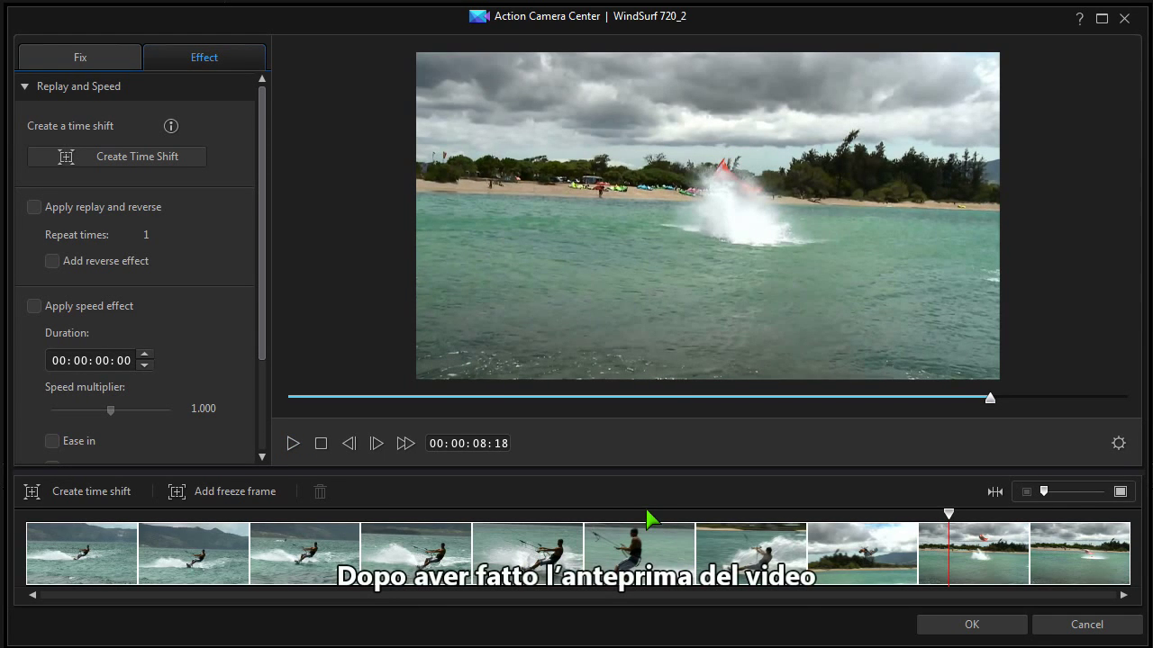
# Create a time shift starting at 00:00:05:23 in the WindSurf clip and extend its end to 00:00:07:29.
pyautogui.click(646, 514)
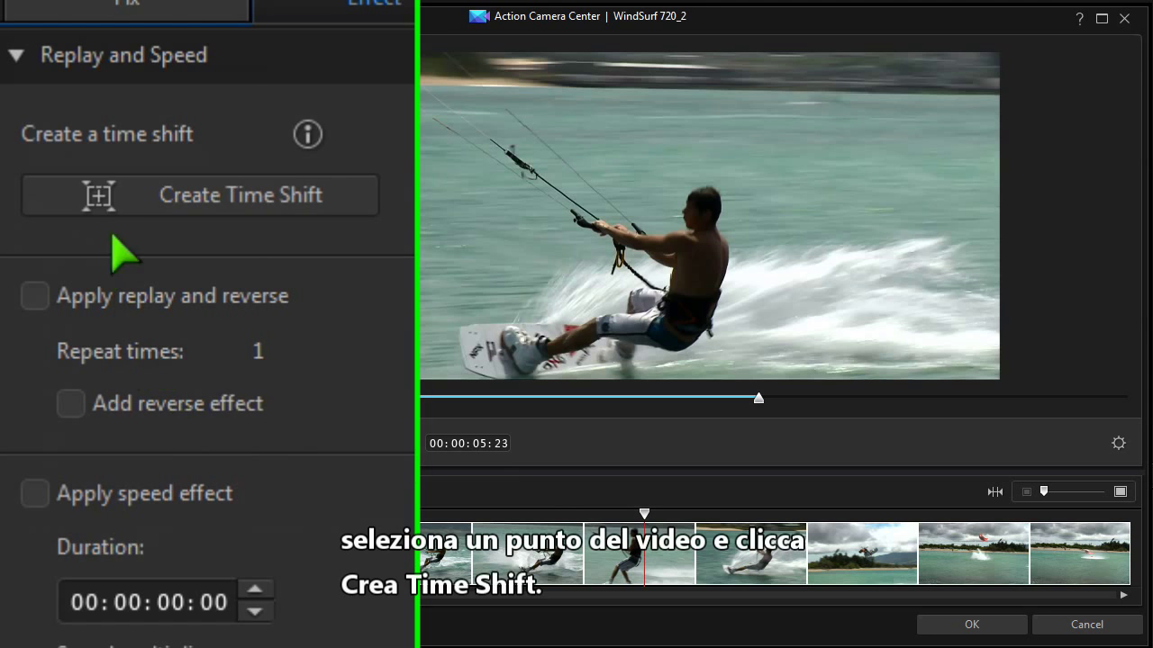
pyautogui.click(126, 200)
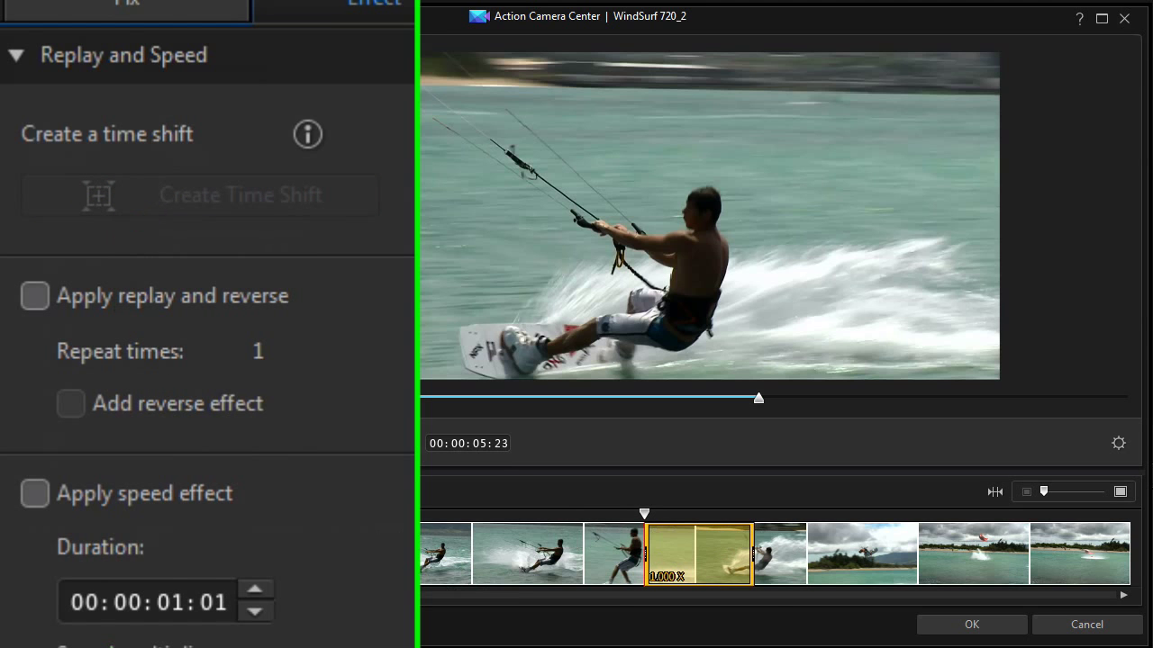
pyautogui.moveTo(751, 565); pyautogui.dragTo(875, 563)
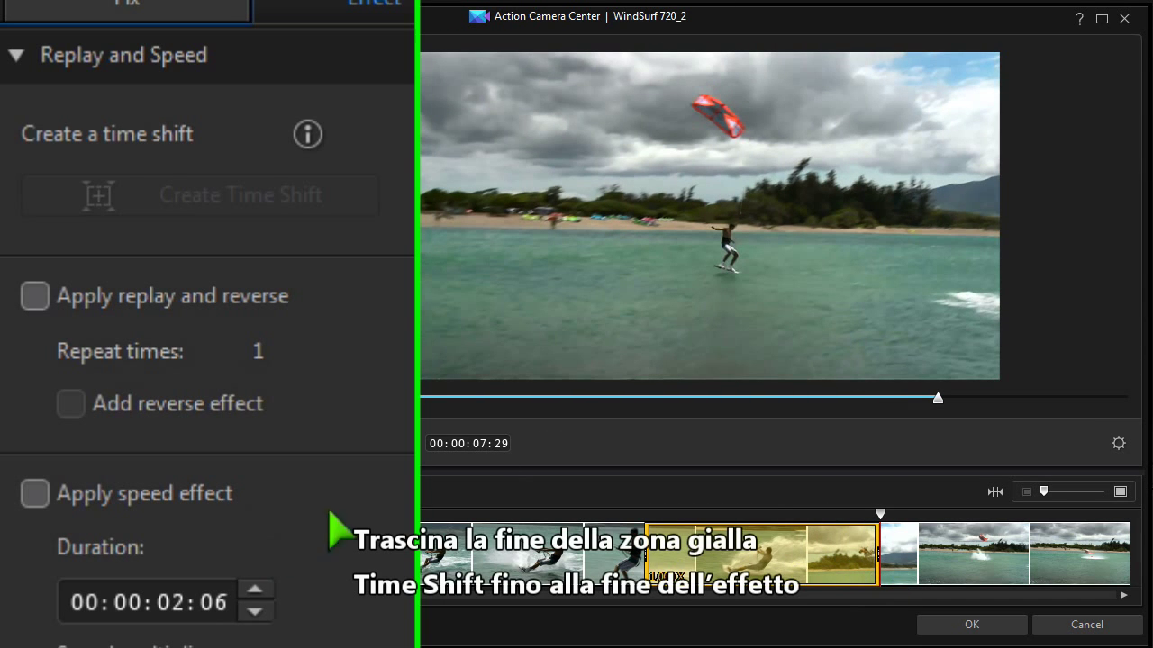
# Apply a speed effect to the time shift with a duration of 00:00:06:06, easing both in and out.
pyautogui.scroll(-3, 207, 361)
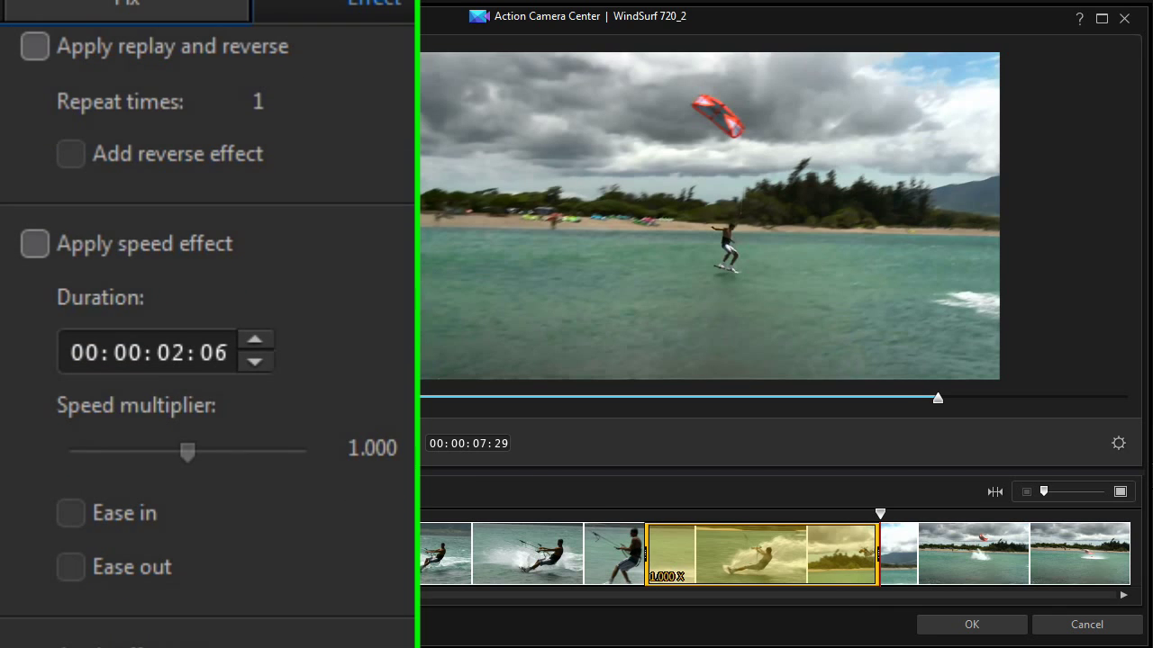
pyautogui.click(36, 245)
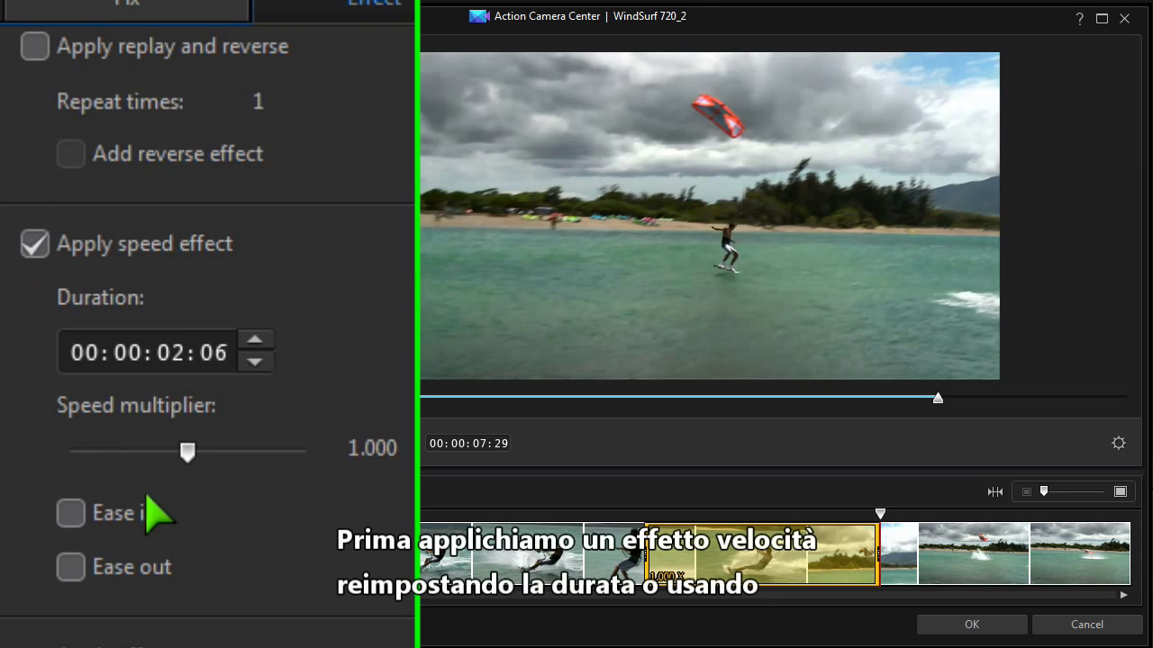
pyautogui.click(174, 353)
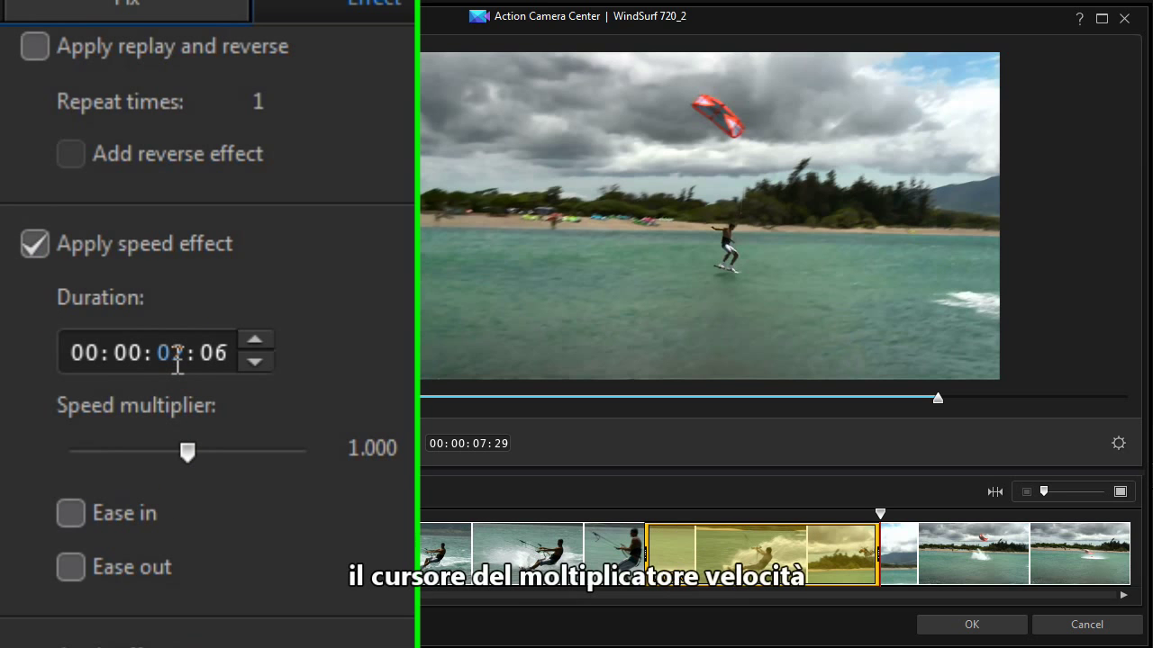
pyautogui.write('6')
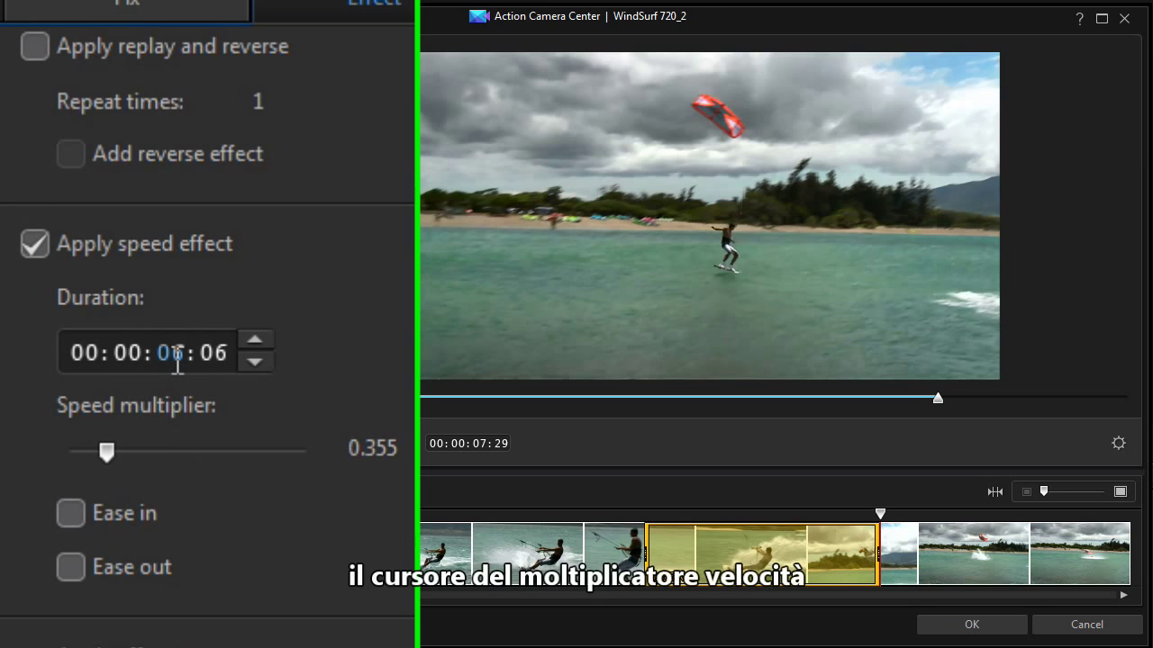
pyautogui.click(71, 513)
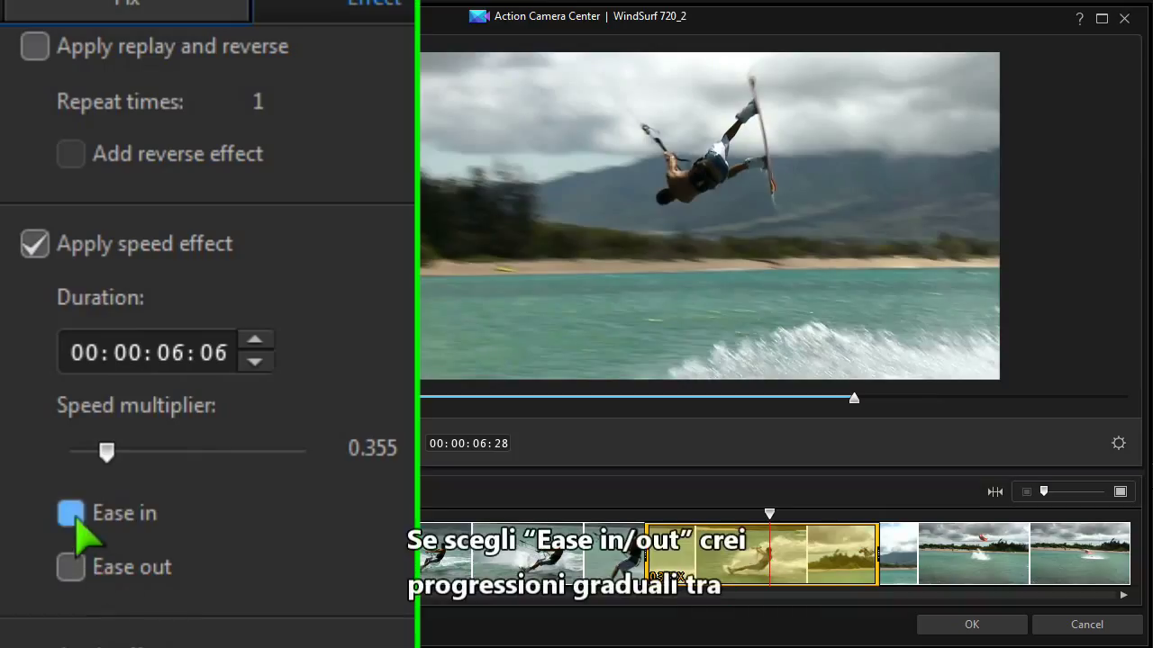
pyautogui.click(72, 566)
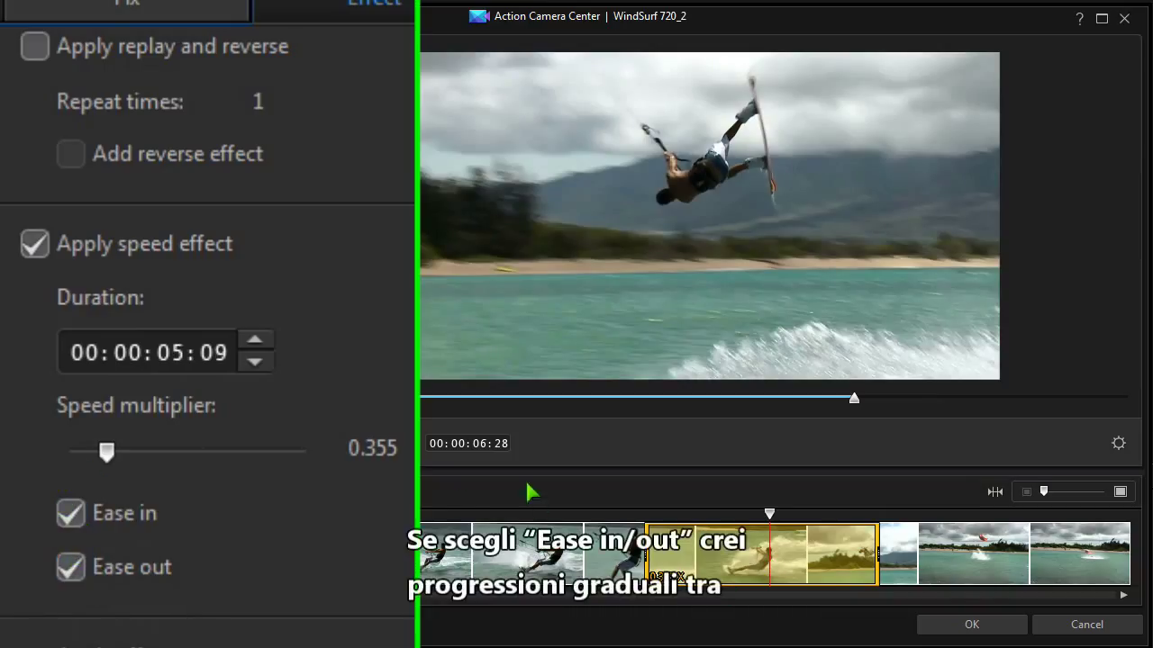
# Play the WindSurf clip from 00:00:05:07 through the time shift to preview the slow motion with easing.
pyautogui.click(587, 522)
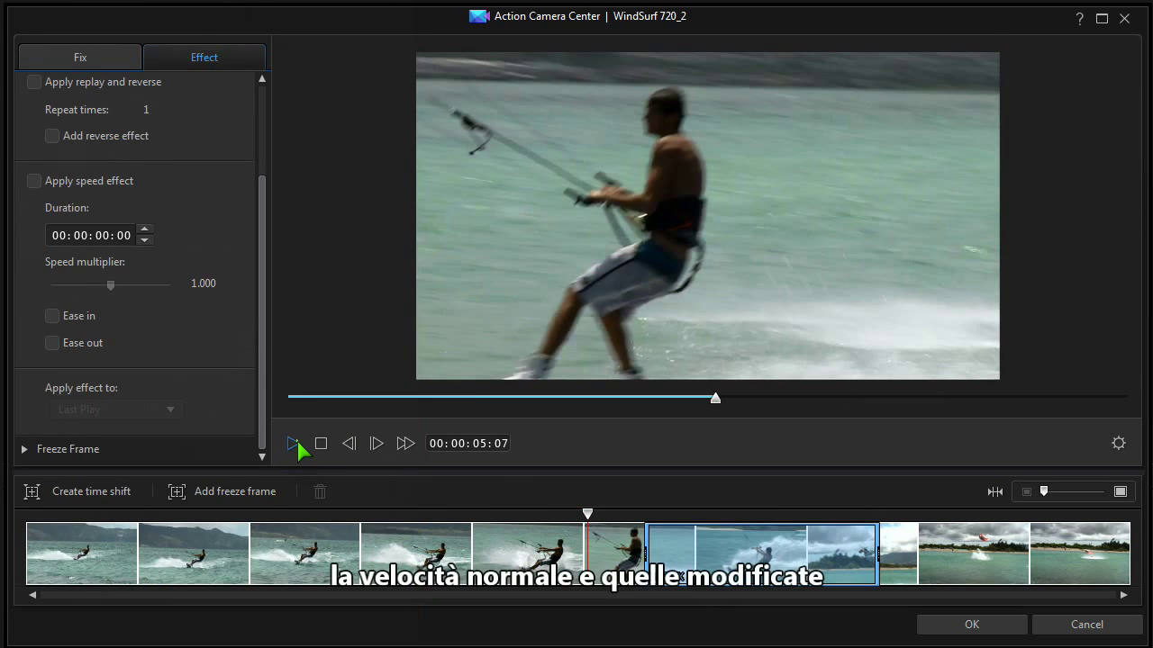
pyautogui.click(293, 443)
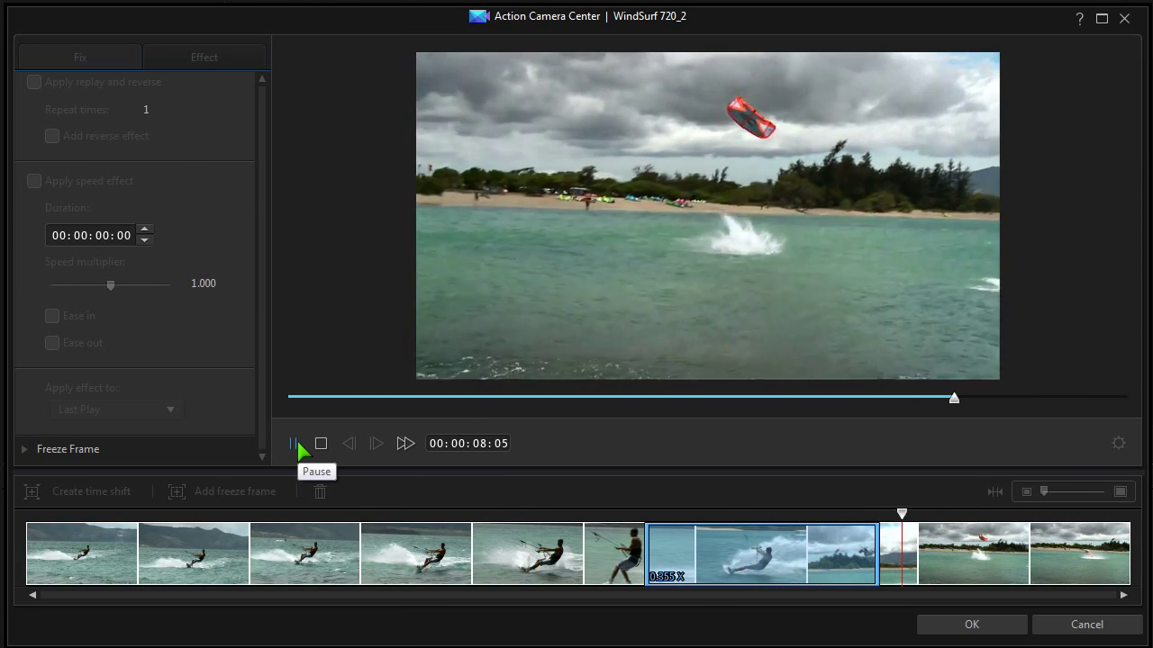
pyautogui.click(296, 444)
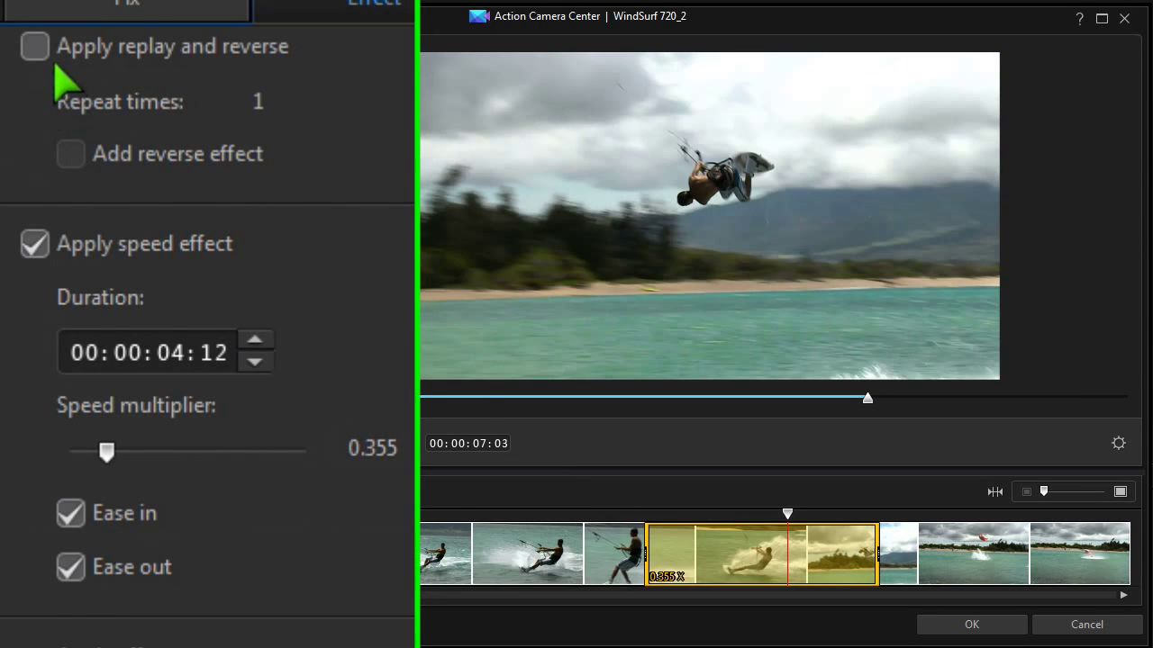
# Apply replay and reverse to the time shift and play the clip from 00:00:04:25 past the jump.
pyautogui.click(35, 47)
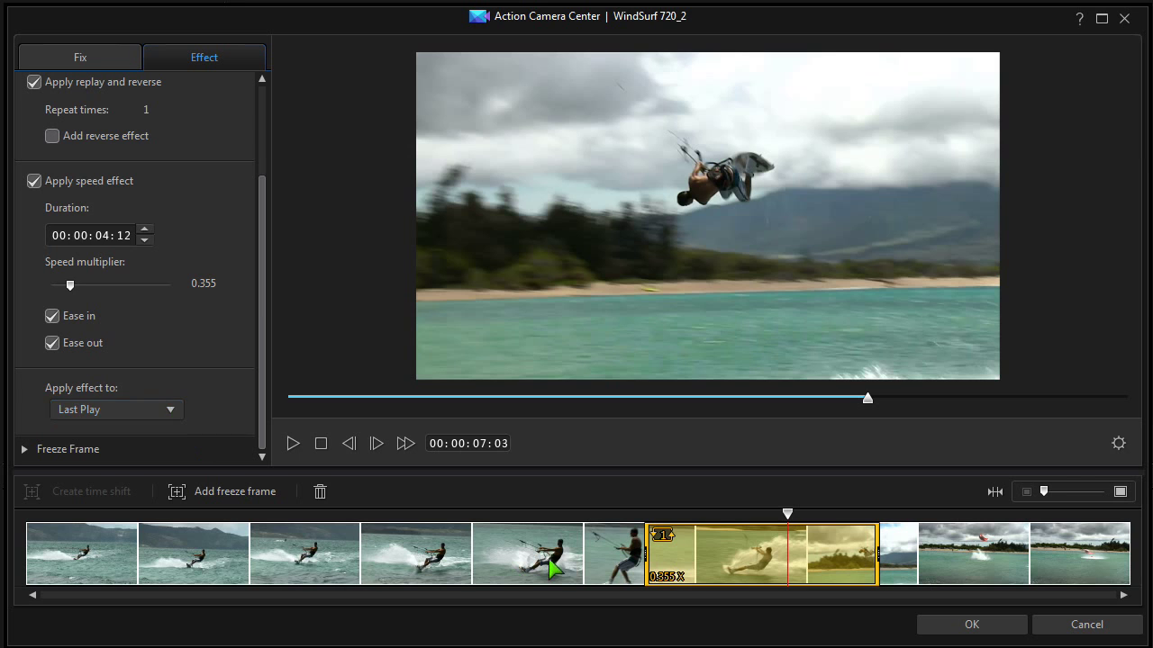
pyautogui.click(545, 515)
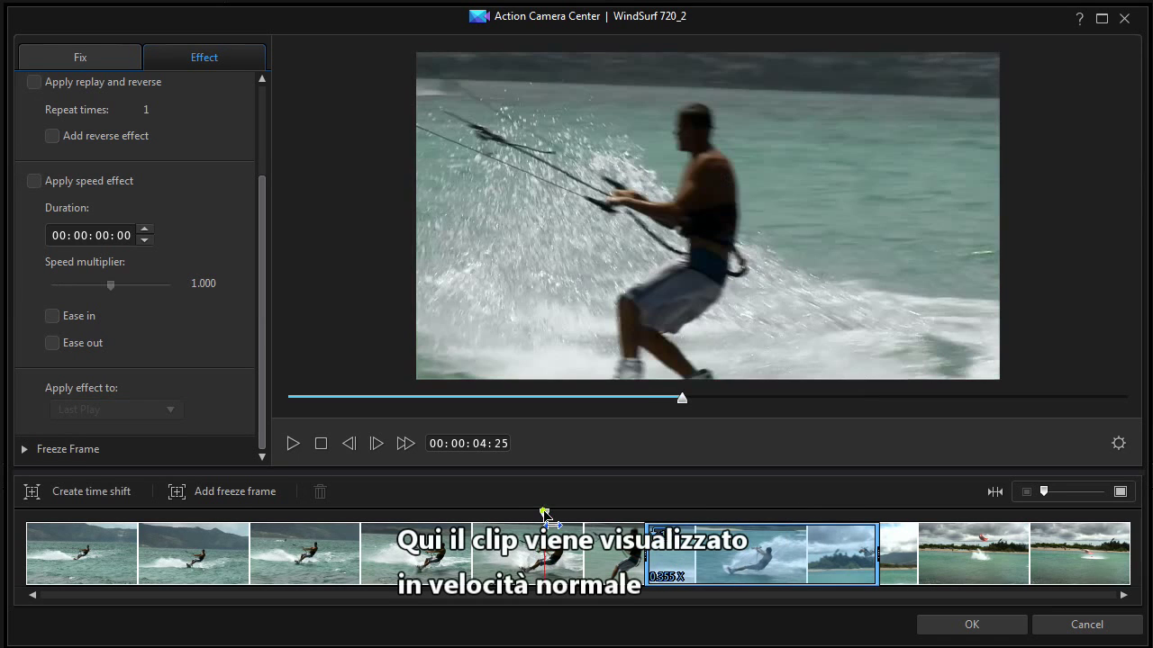
pyautogui.click(292, 442)
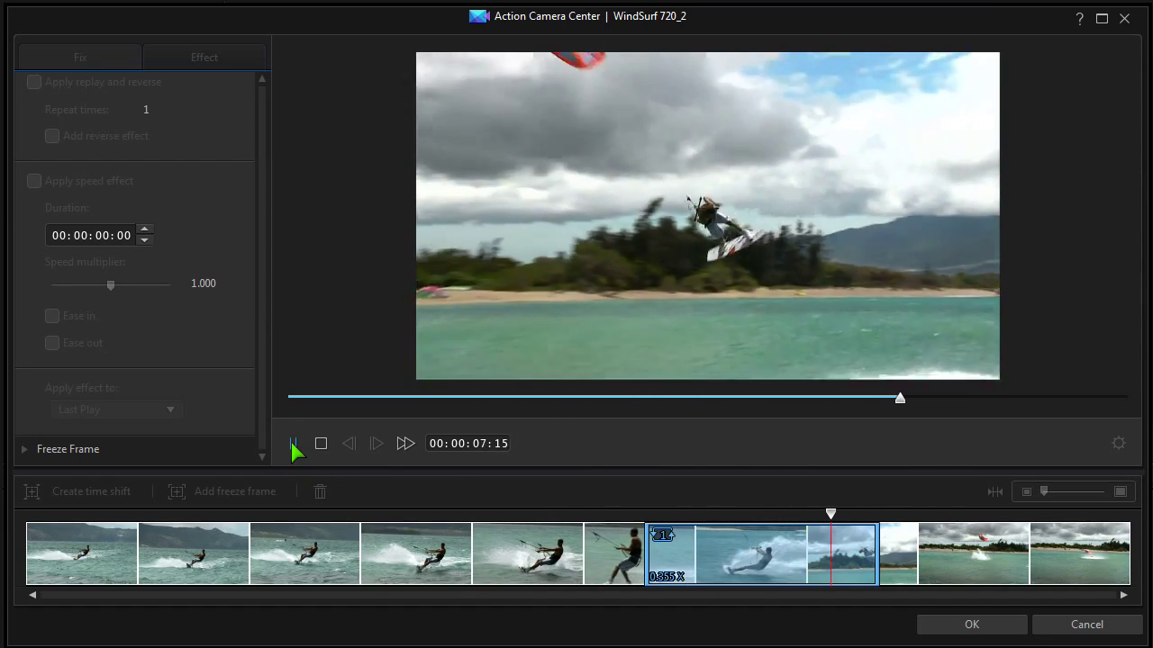
pyautogui.click(293, 443)
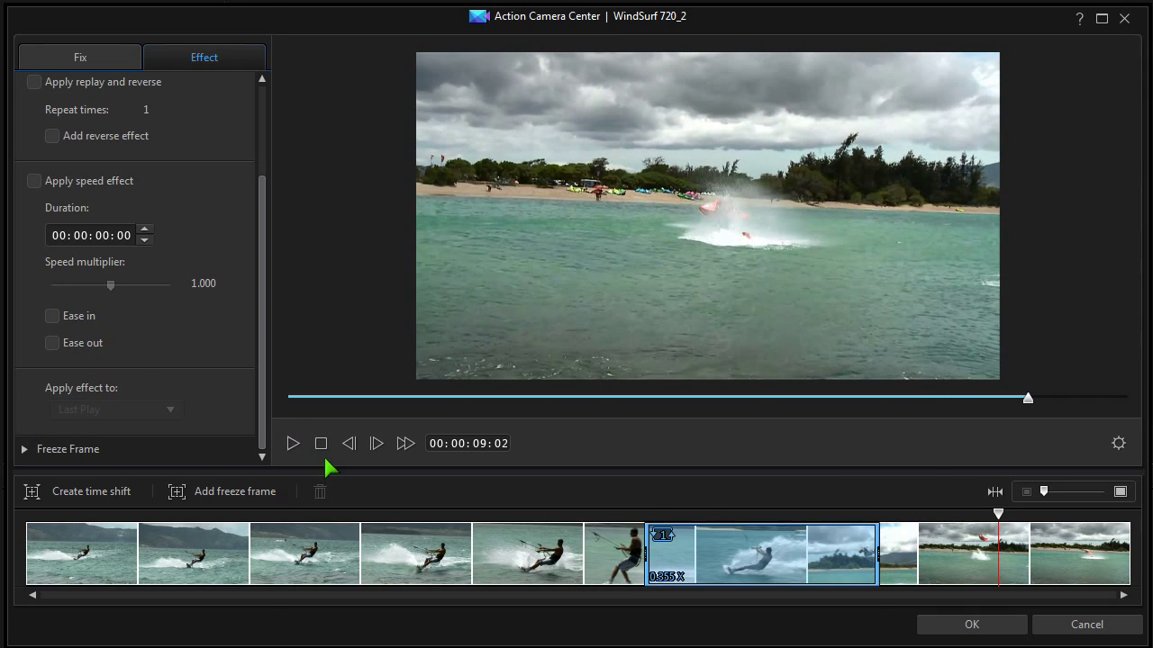
# Add the reverse effect to the time shift, set its speed duration to 00:00:06:12 and apply the effect to Last Play.
pyautogui.click(748, 560)
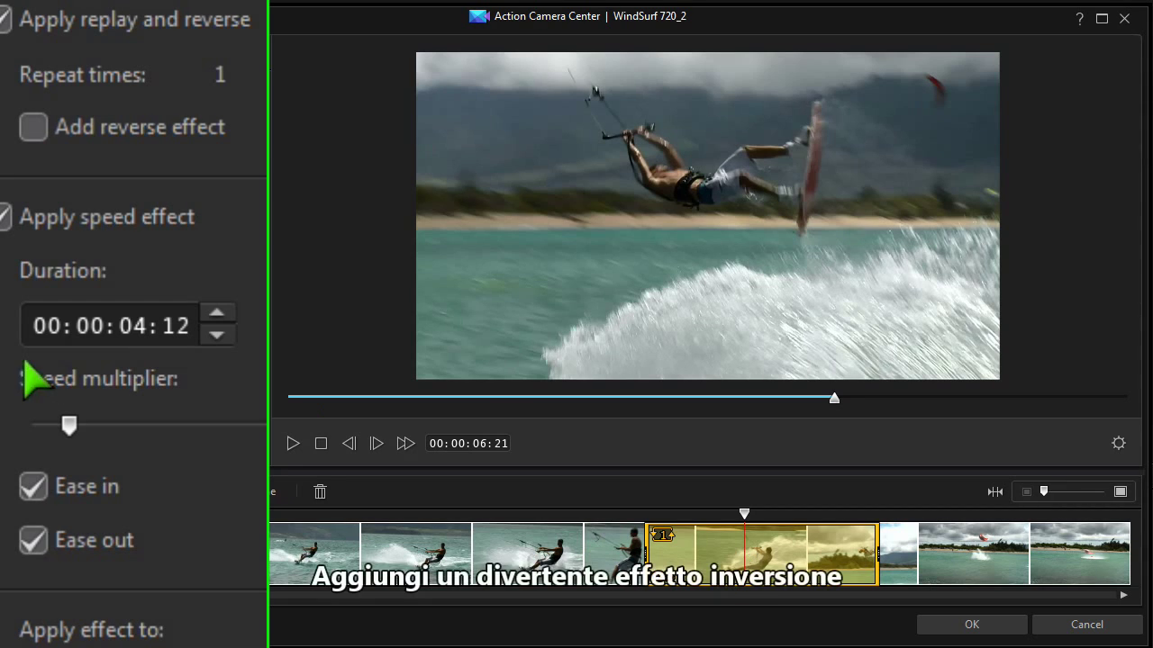
pyautogui.click(35, 128)
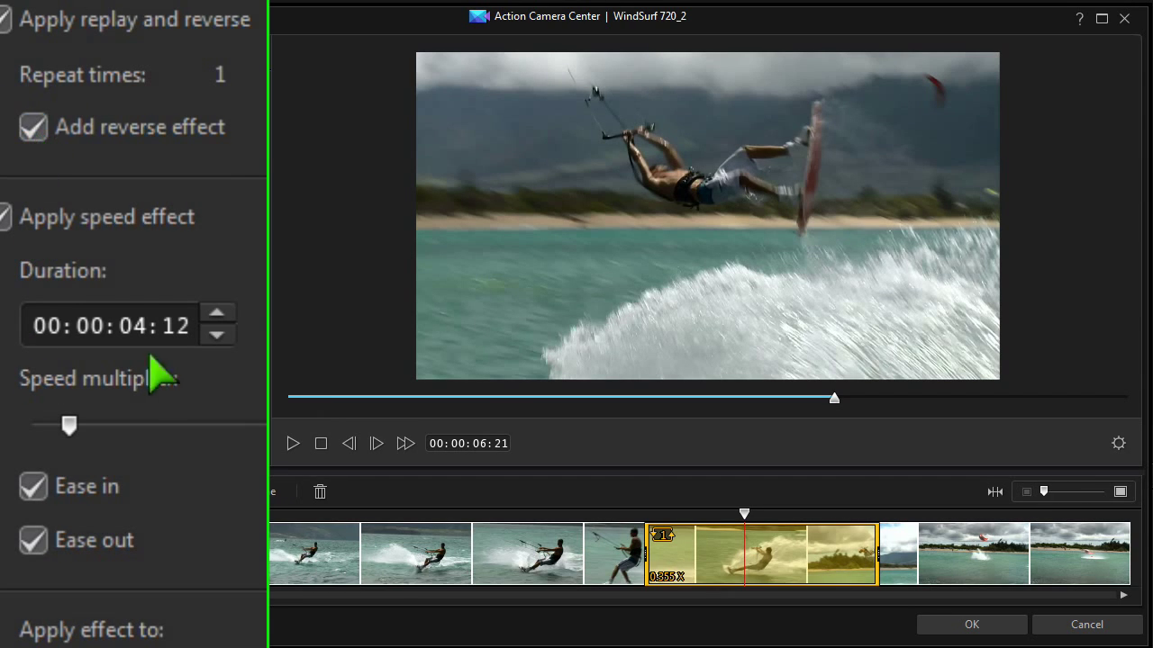
pyautogui.click(140, 326)
pyautogui.write('6')
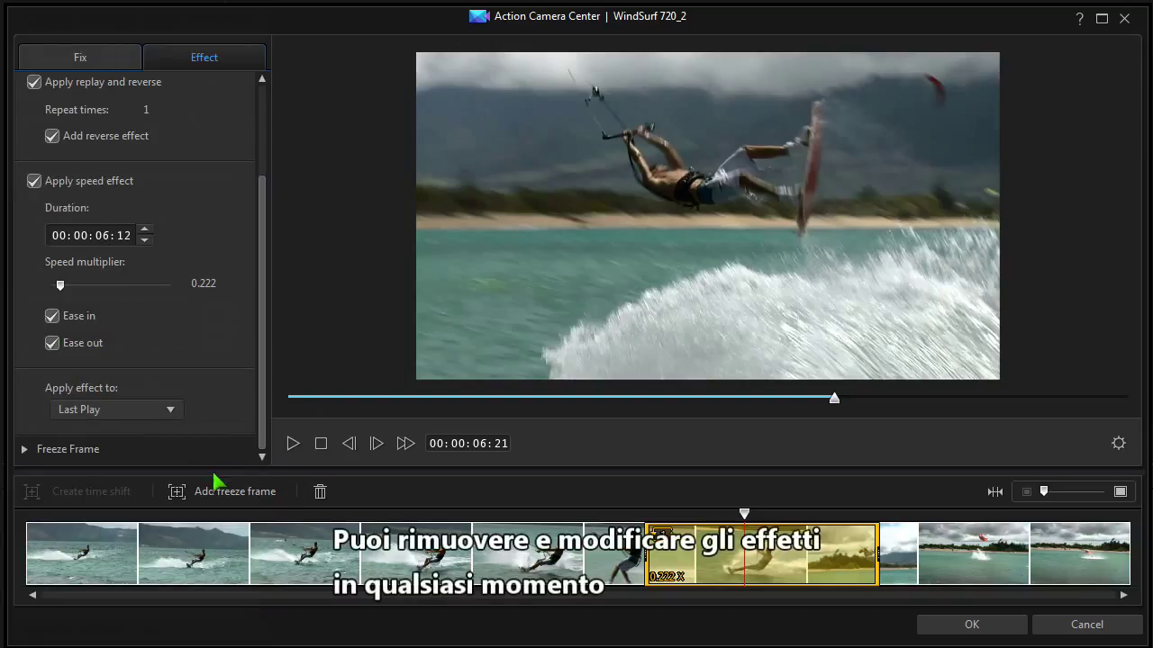
pyautogui.click(169, 412)
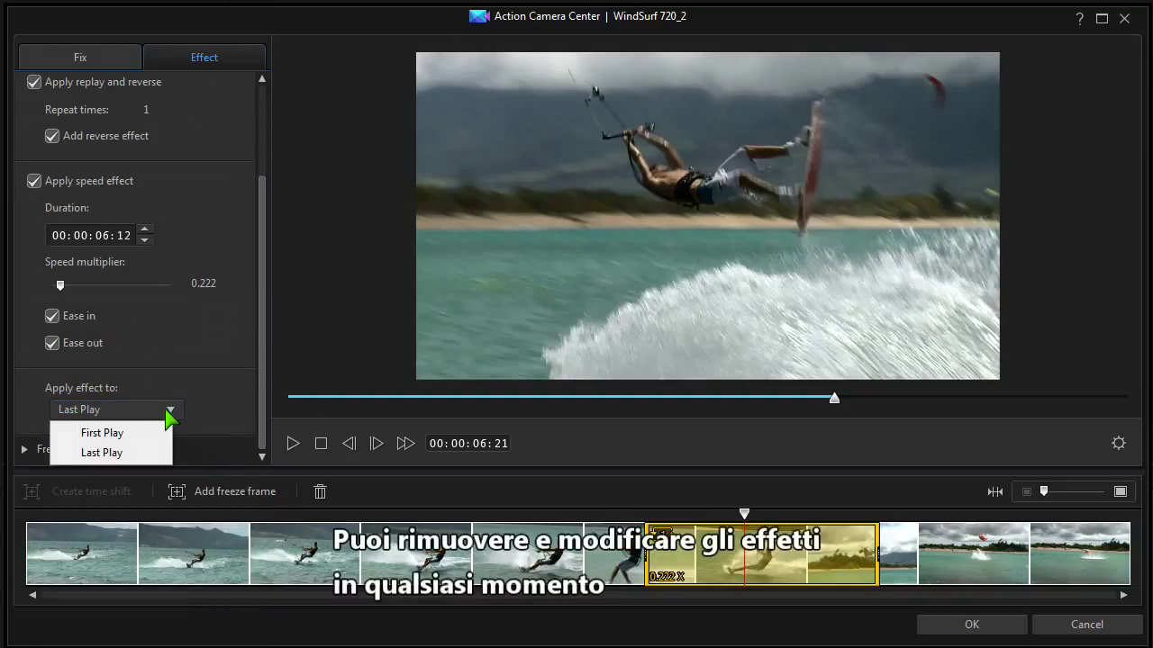
pyautogui.click(147, 452)
# Play the clip from 00:00:04:23 to preview the jump with the reverse effect and slowed replay.
pyautogui.click(538, 531)
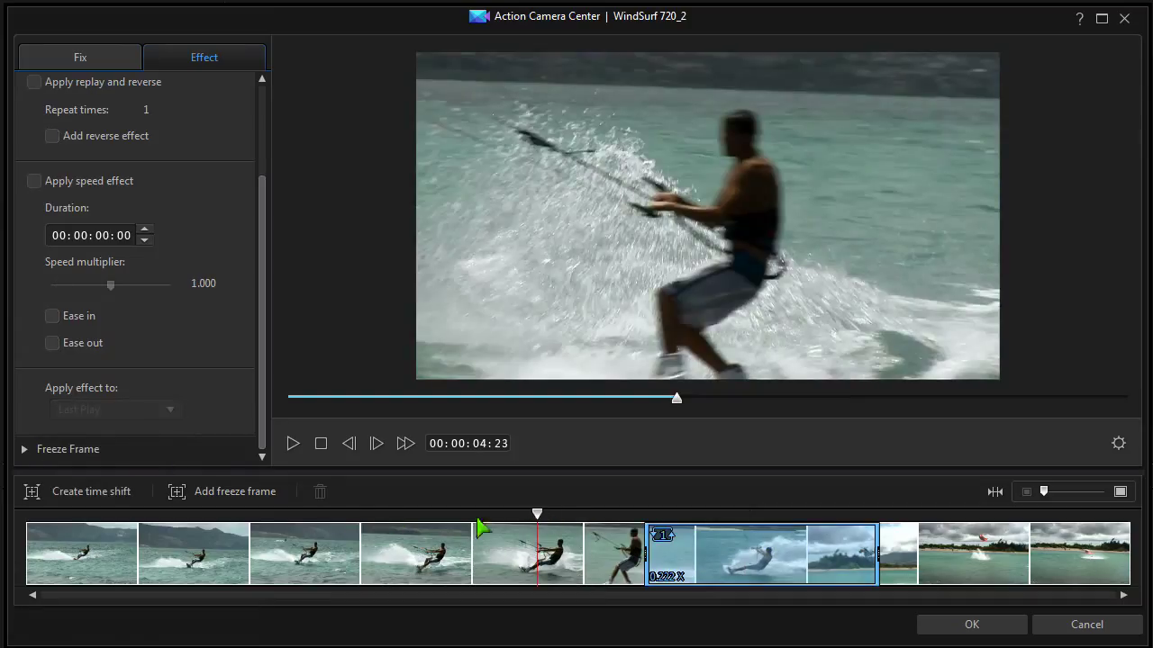
pyautogui.click(290, 444)
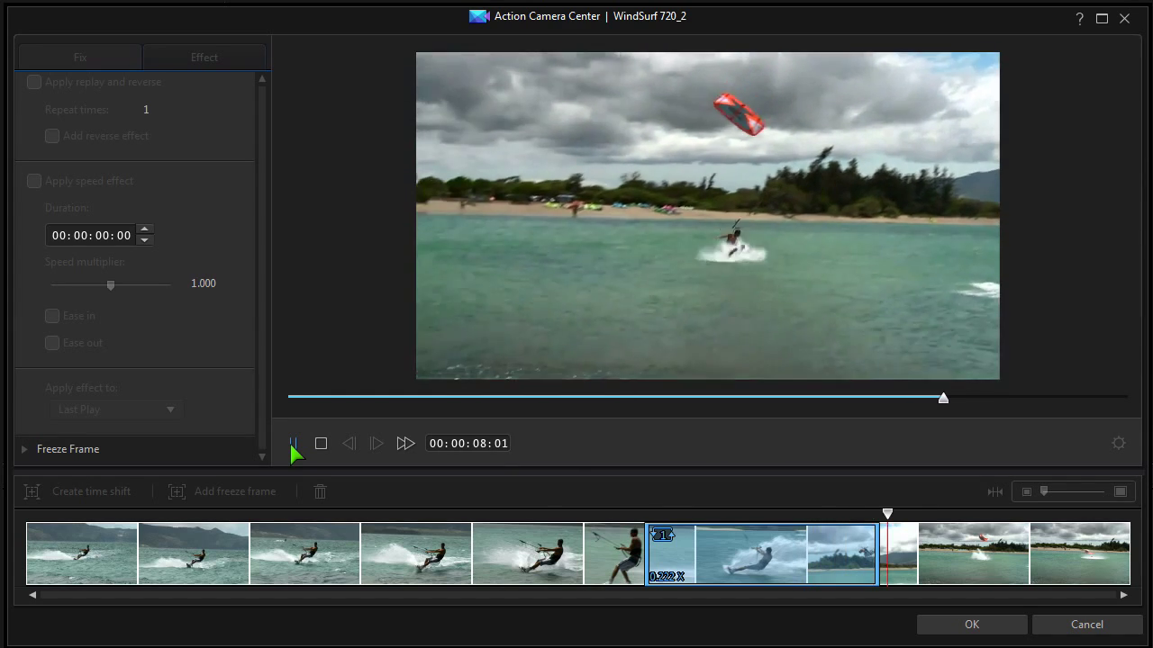
pyautogui.click(293, 445)
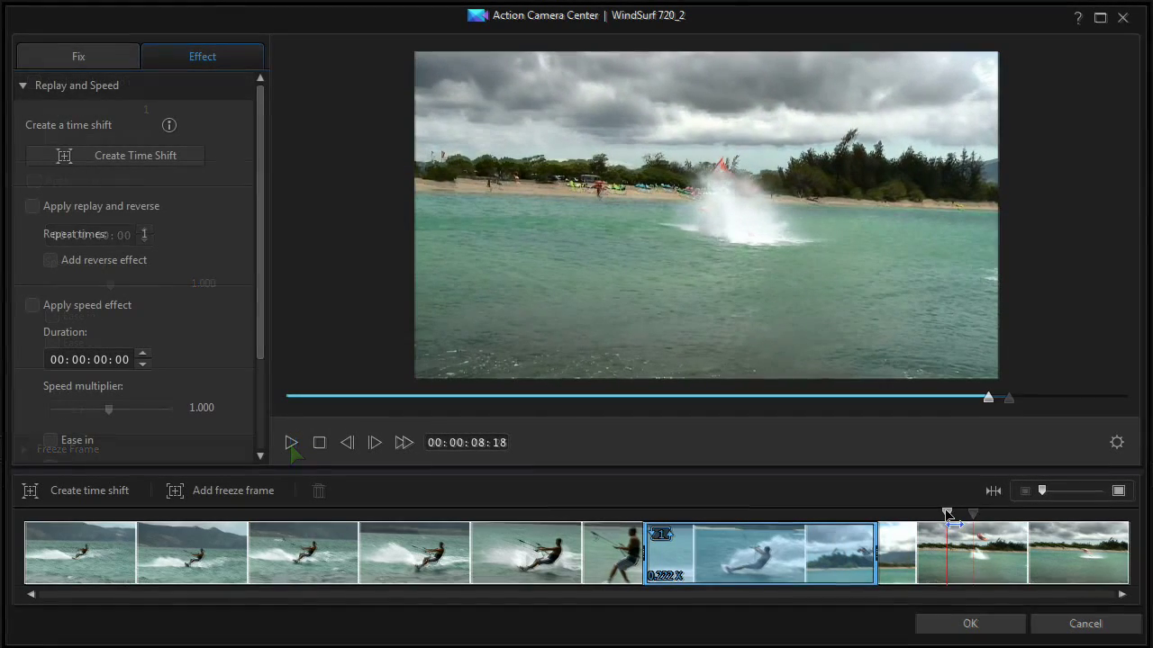
# Turn off replay and reverse for the time shift and add a freeze frame at 00:00:06:25 with a duration of 00:00:00:20.
pyautogui.click(759, 536)
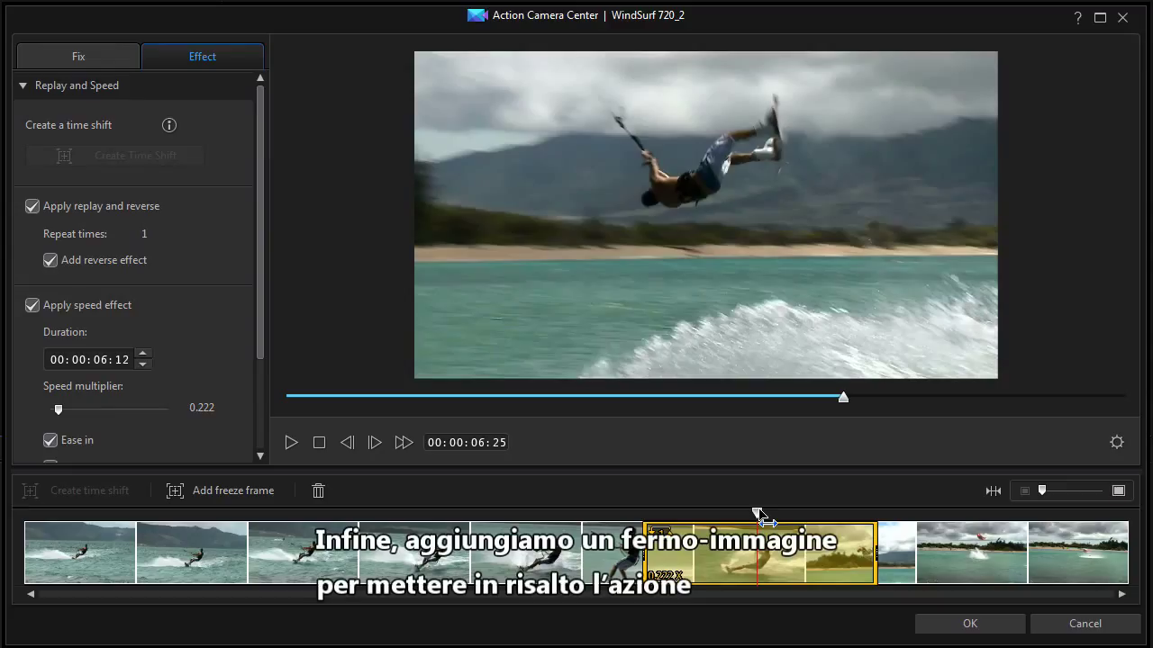
pyautogui.click(32, 207)
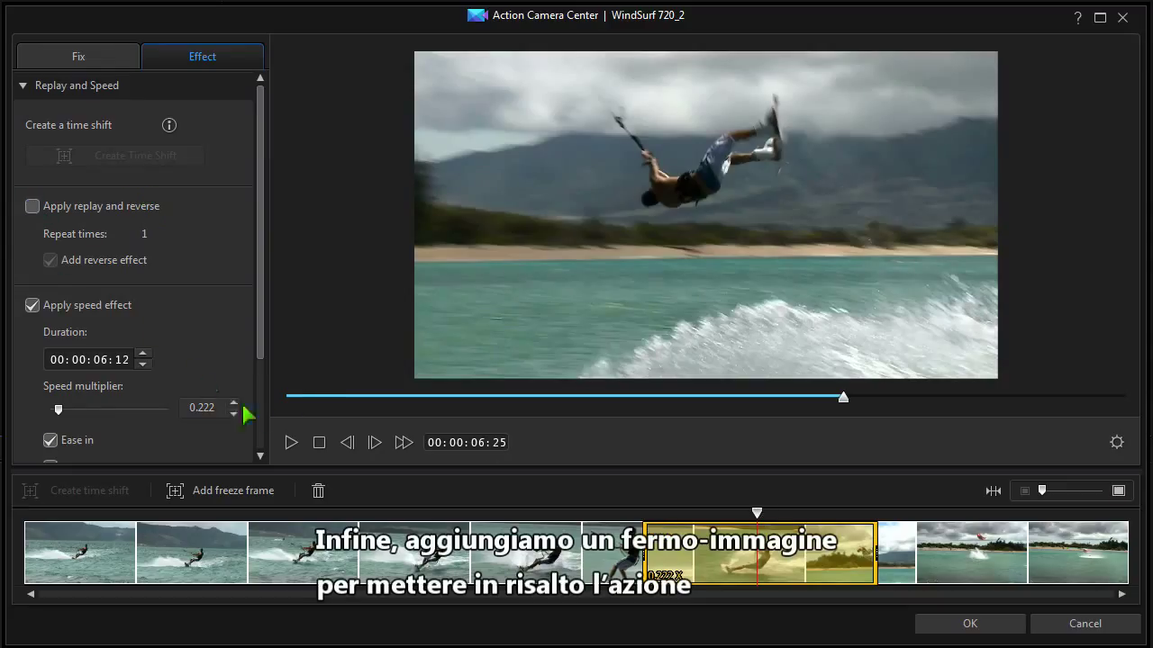
pyautogui.moveTo(261, 342); pyautogui.dragTo(261, 445)
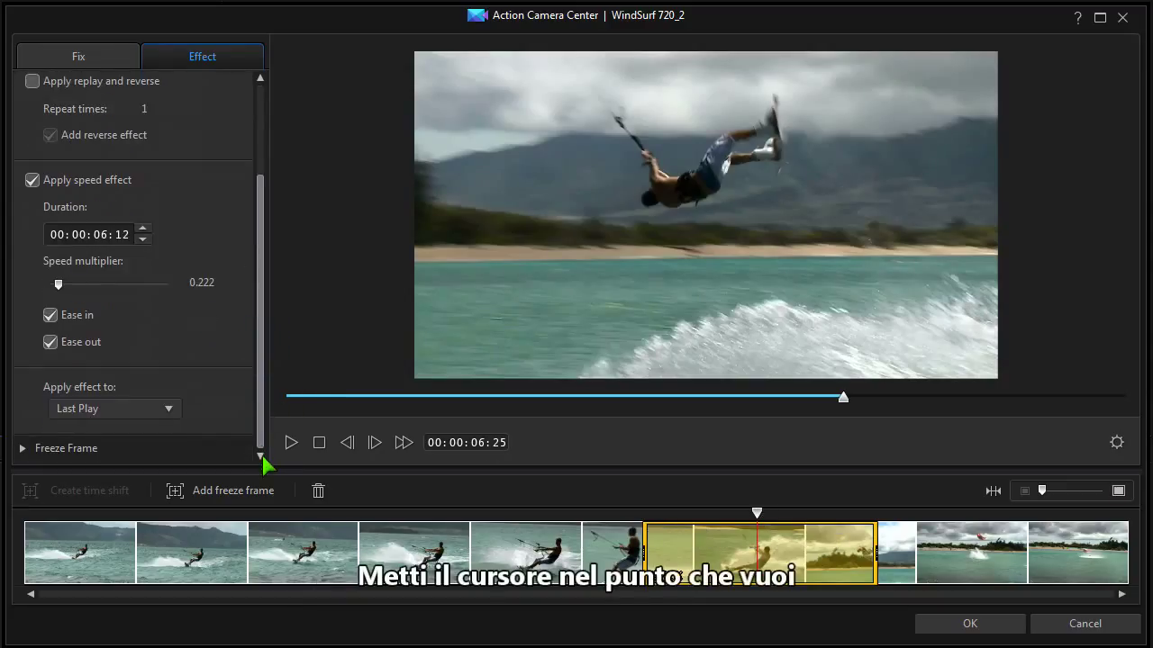
pyautogui.click(22, 449)
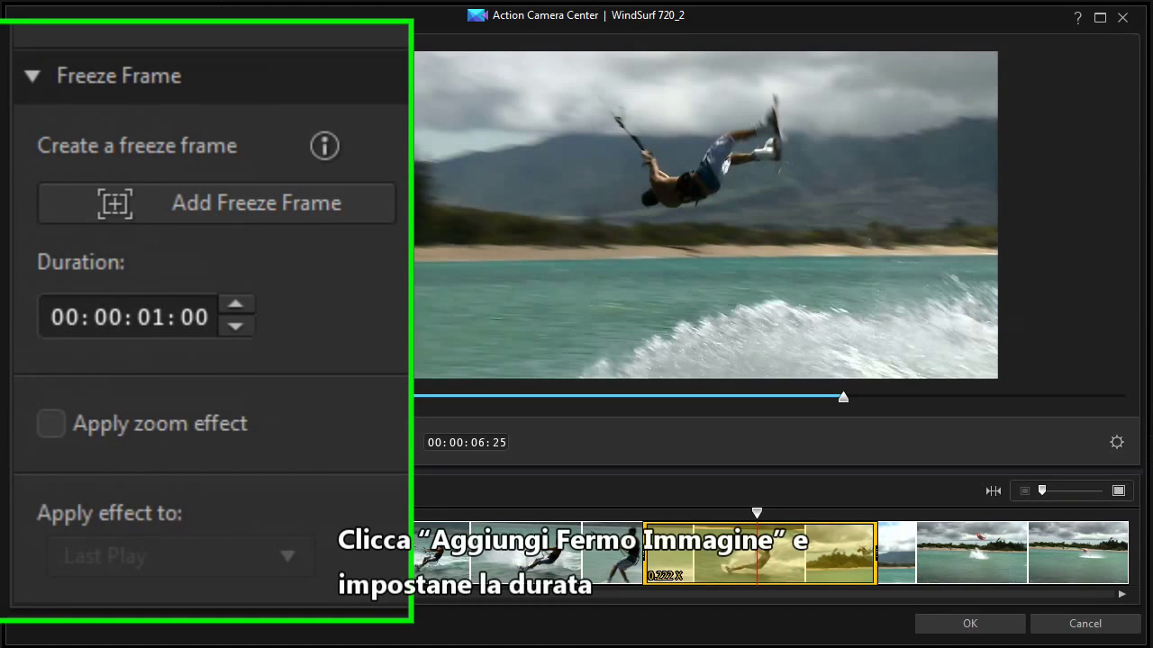
pyautogui.click(191, 212)
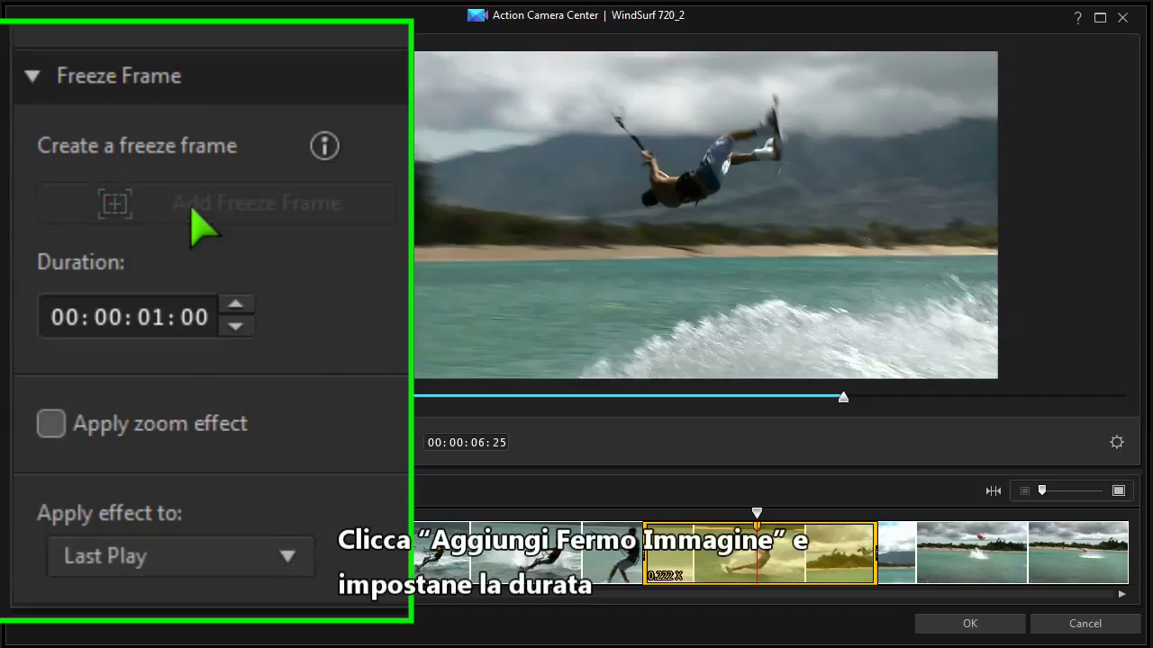
pyautogui.click(156, 312)
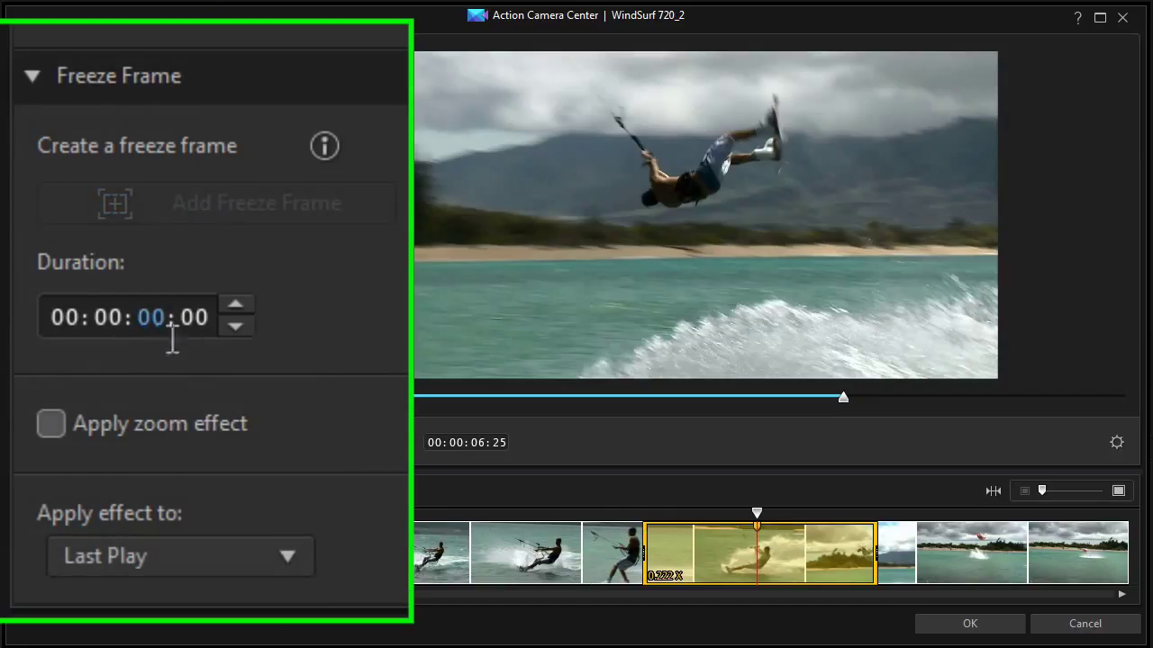
pyautogui.click(199, 318)
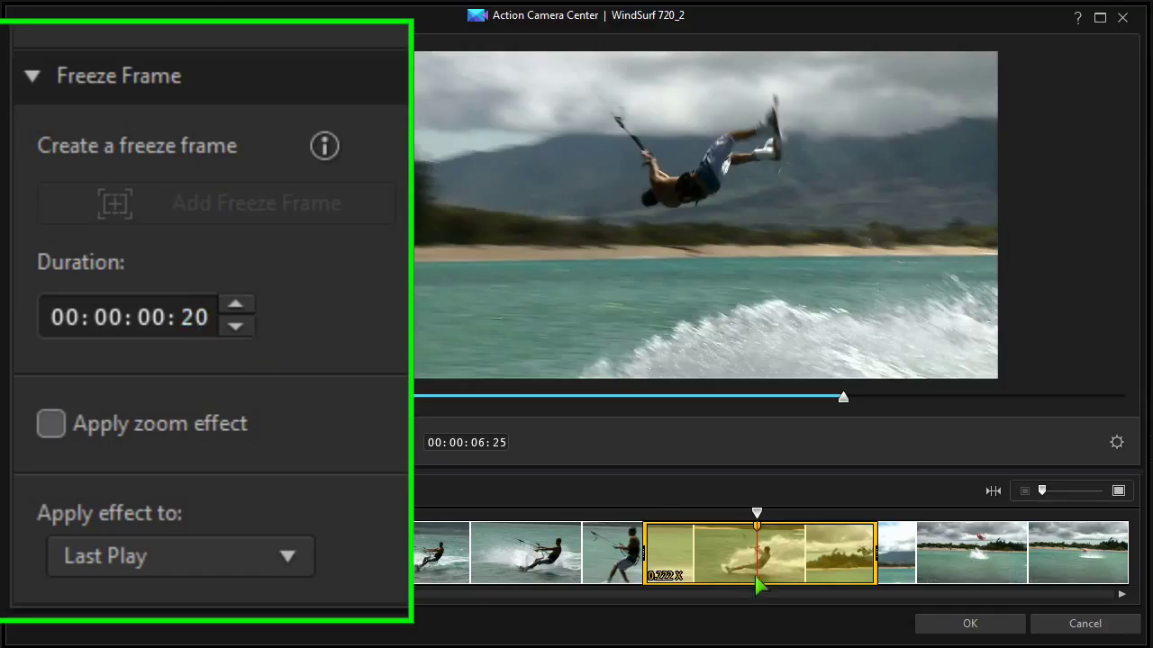
# Play the clip from 00:00:05:20 to preview the freeze frame within the slow-motion jump.
pyautogui.click(633, 506)
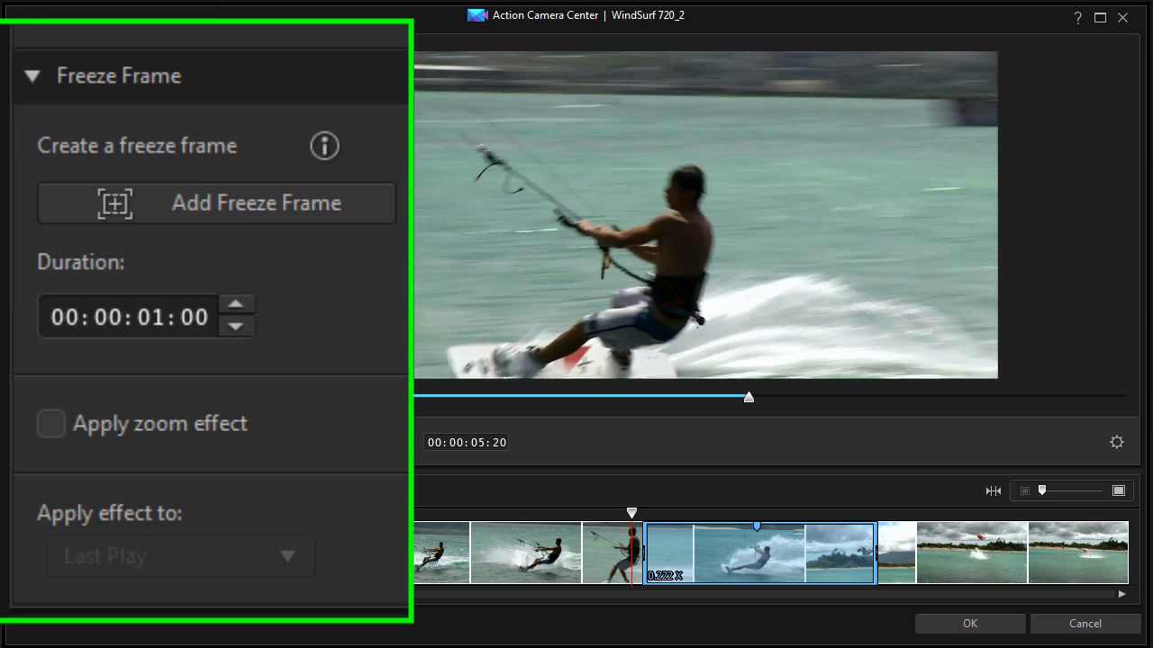
pyautogui.press('space')
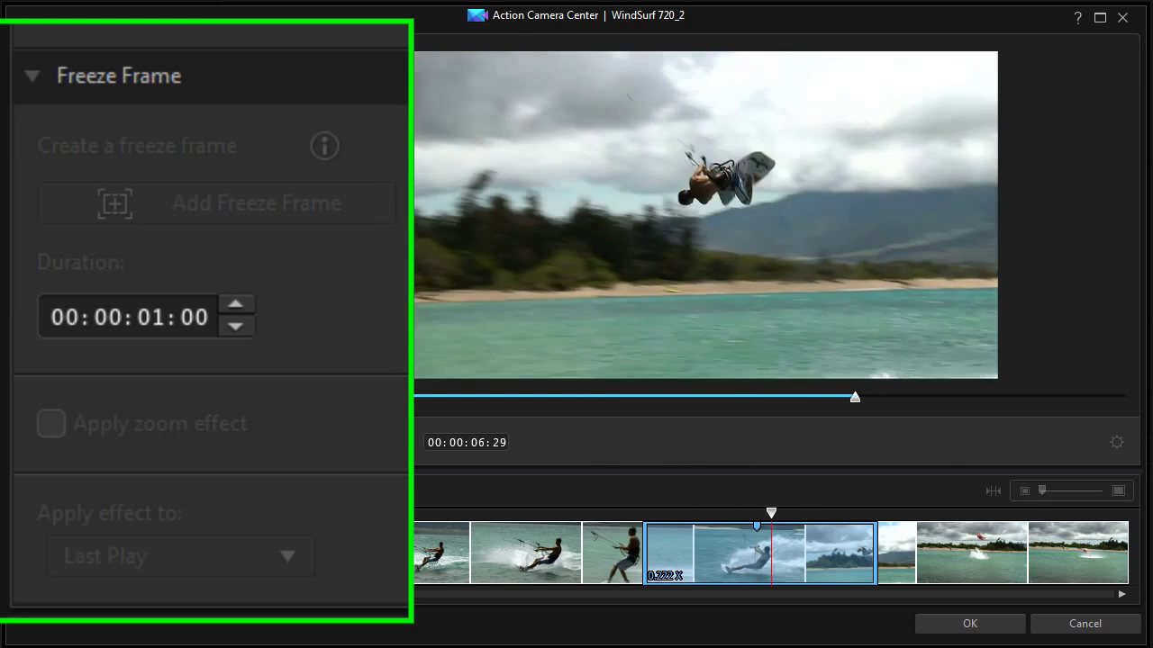
pyautogui.press('space')
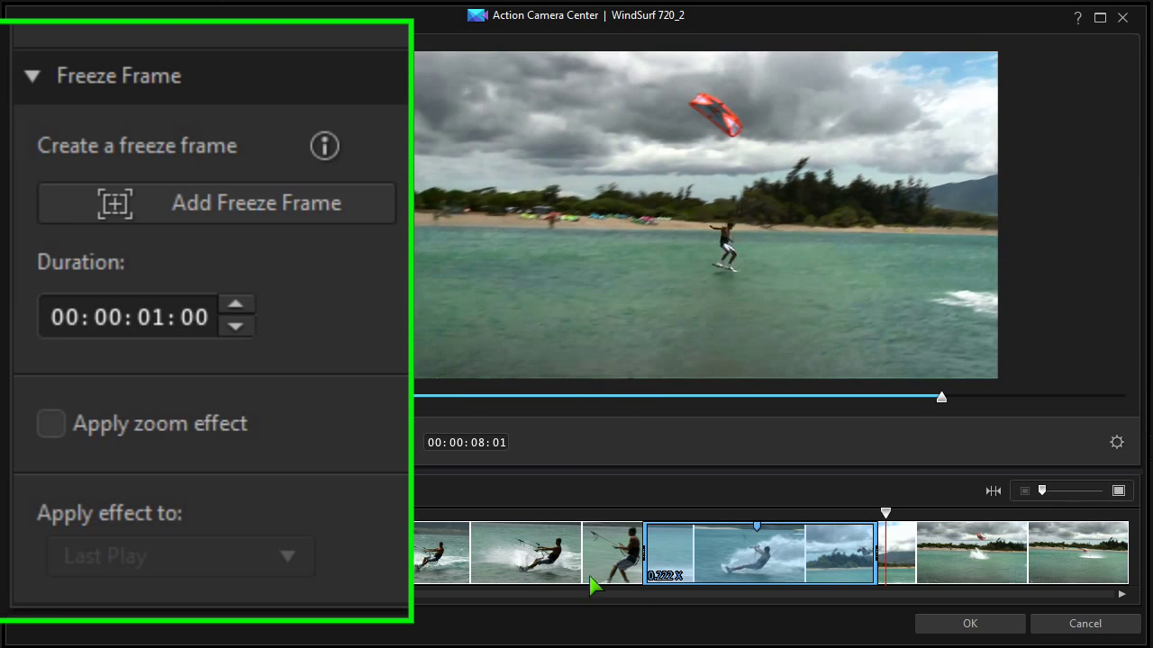
# Apply a zoom effect to the freeze frame at 00:00:06:25 and move the zoom area up to frame the kitesurfer.
pyautogui.click(761, 538)
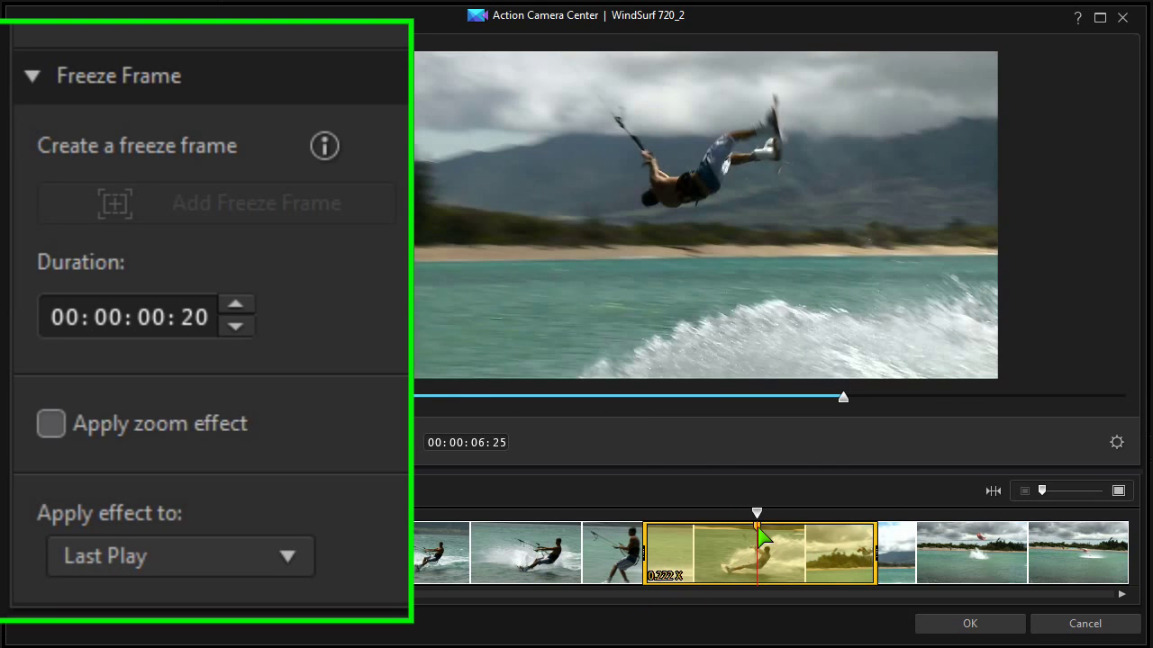
pyautogui.click(51, 425)
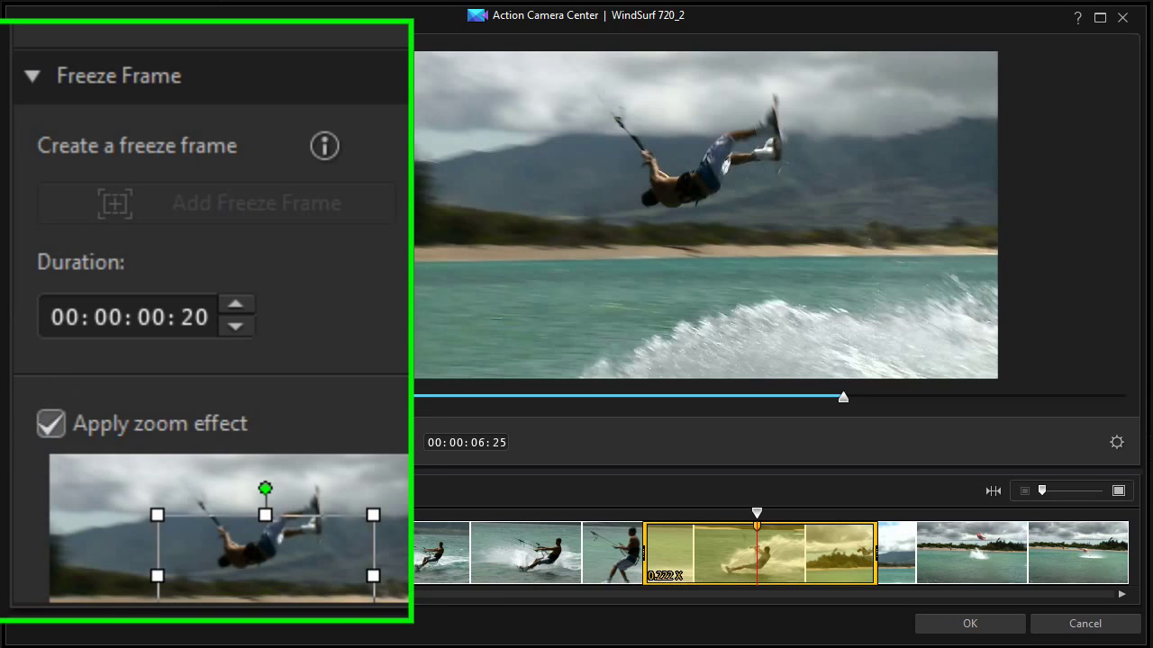
pyautogui.scroll(-3, 212, 360)
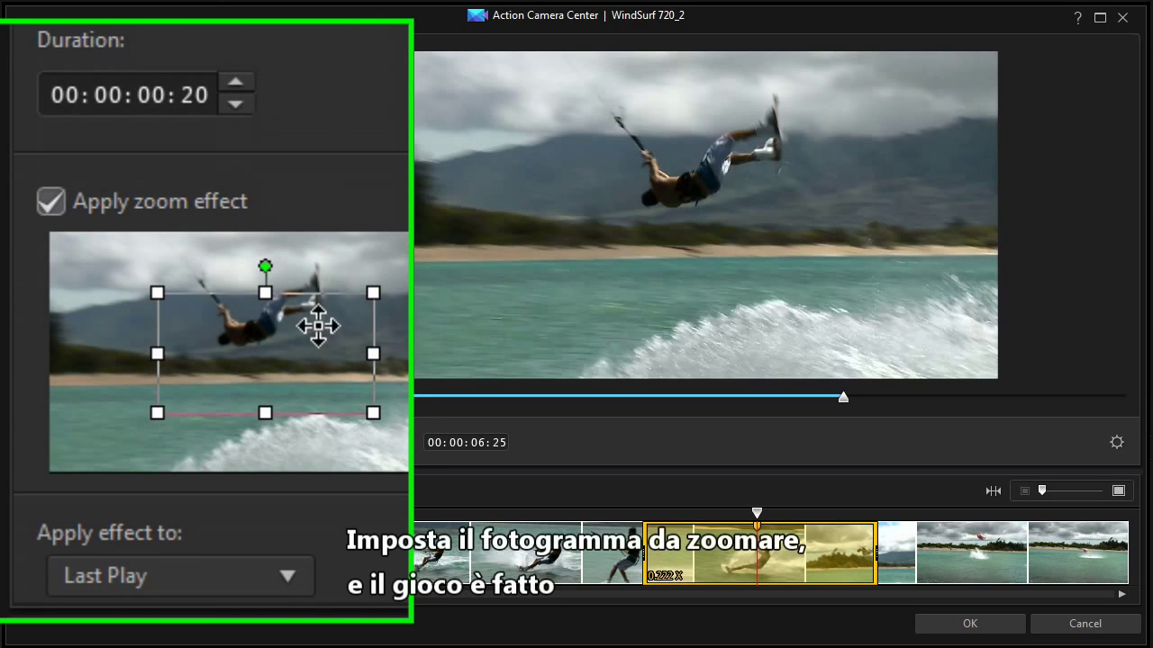
pyautogui.moveTo(257, 366); pyautogui.dragTo(256, 327)
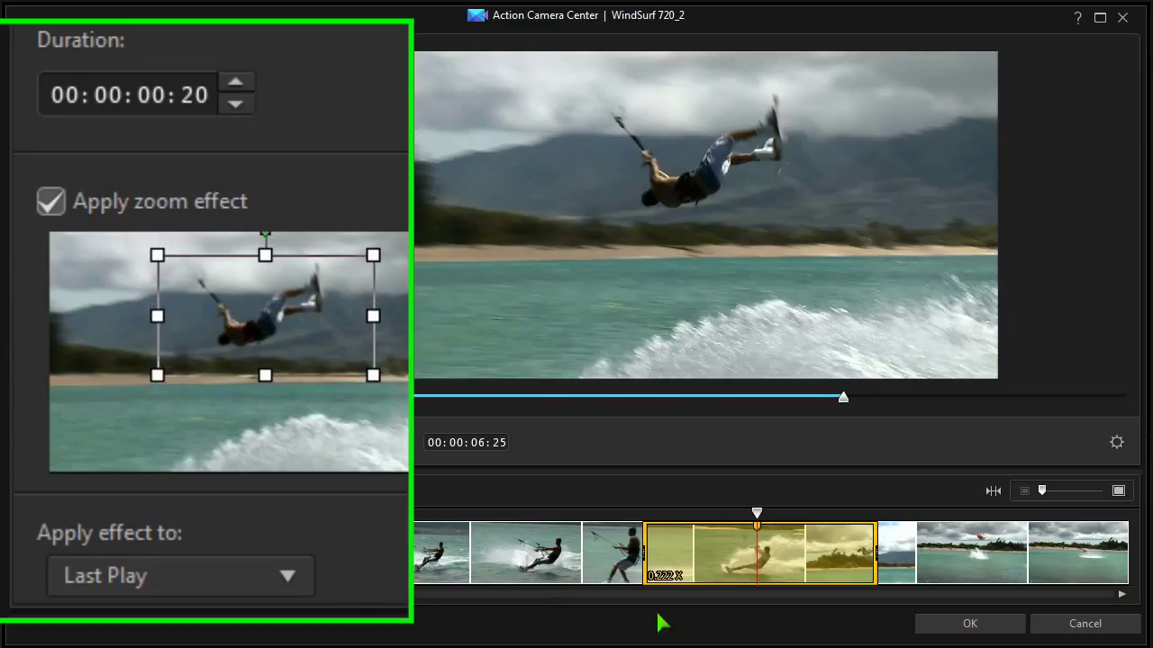
# Return the playhead to 00:00:05:13, before the time shift, to preview the zoomed freeze frame.
pyautogui.click(609, 512)
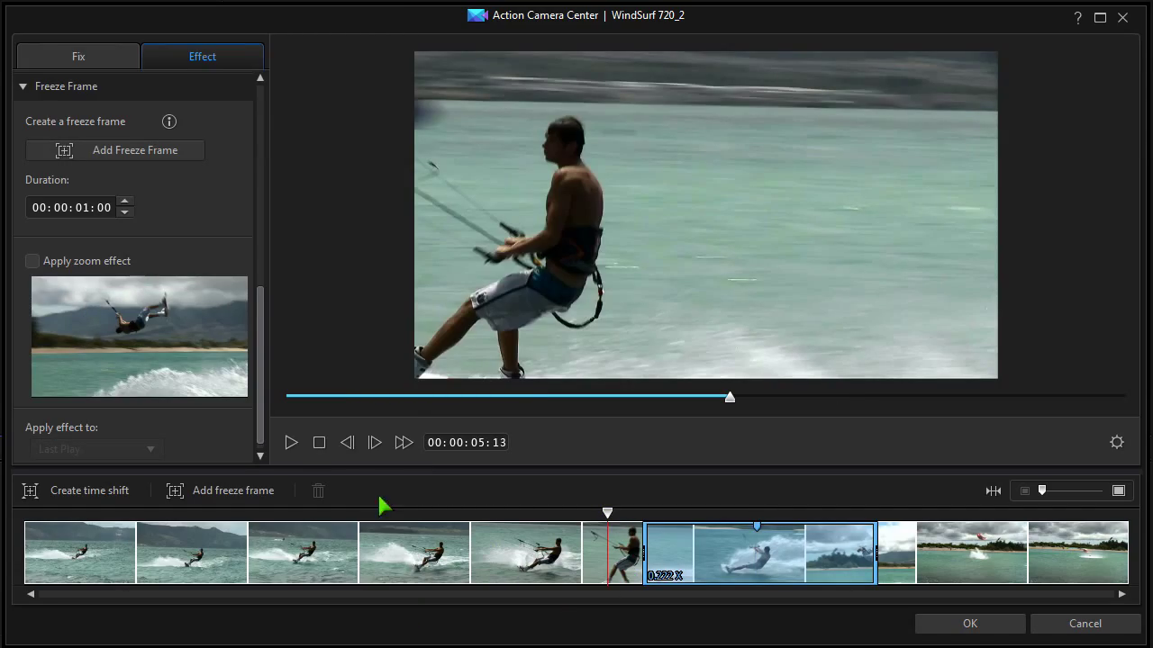